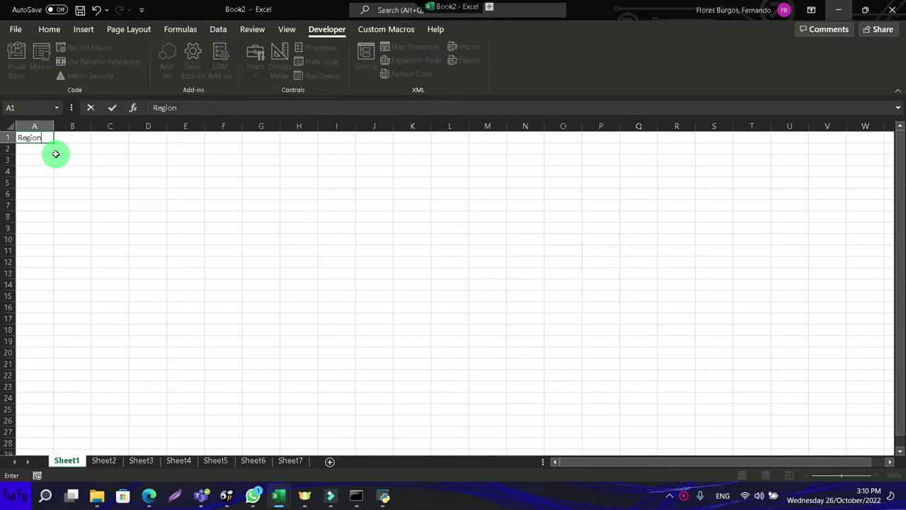
- Add the Data header in B1 and enter North, South, East, West in A2:A5
key(Tab)
text(D)
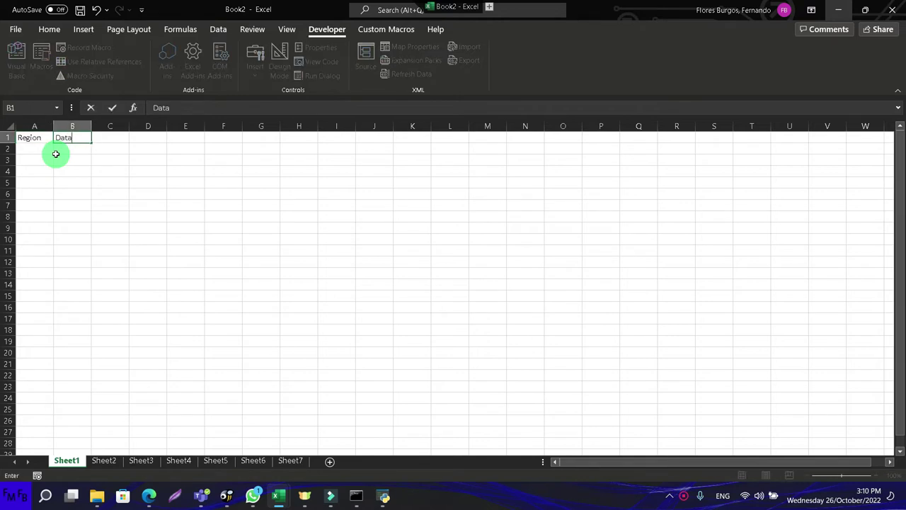
key(Return)
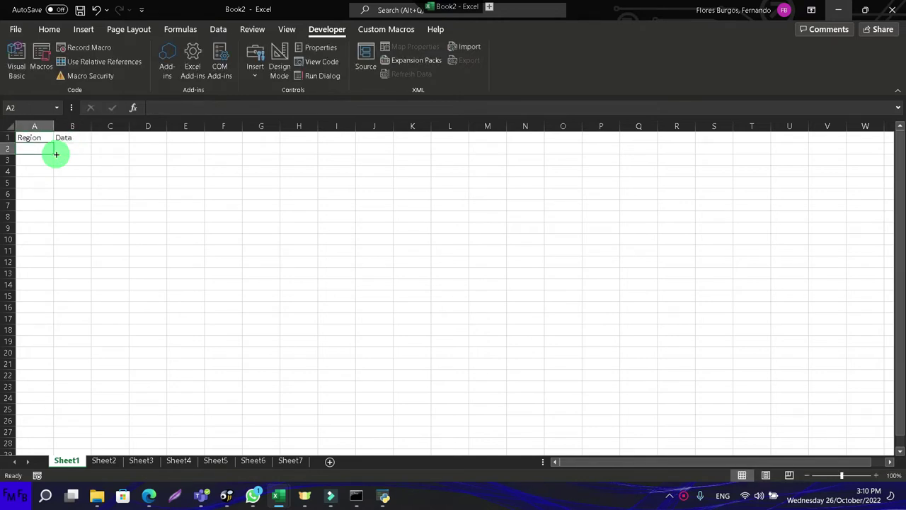
text(North)
key(Return)
text(S)
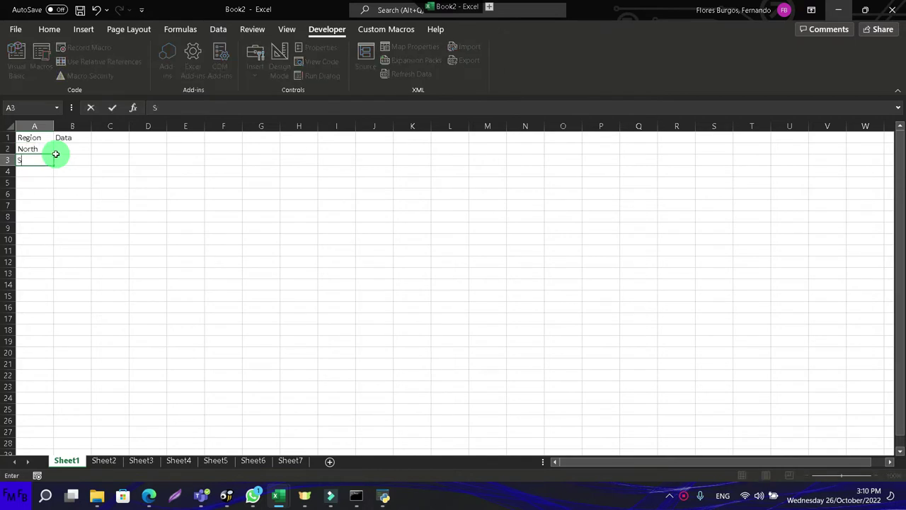
key(Return)
text(East)
key(ctrl+Return)
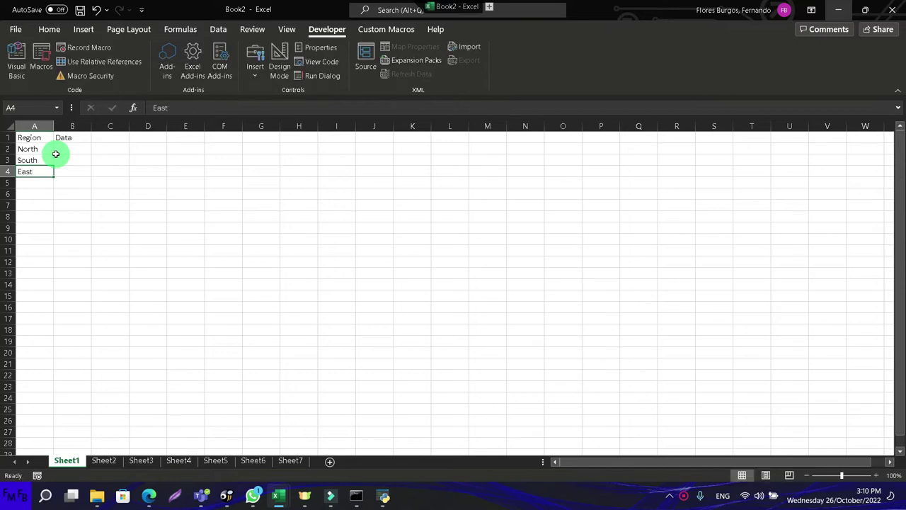
key(Return)
text(Wes)
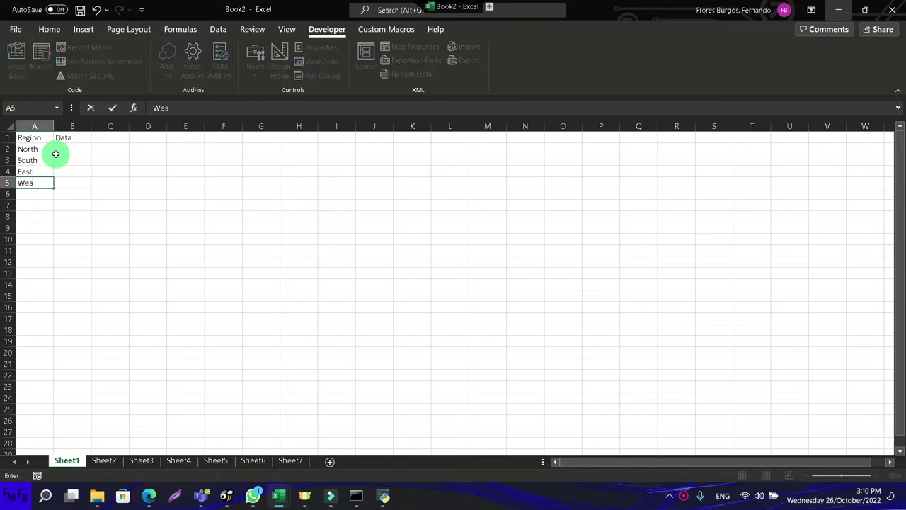
- Copy the four region names and paste them repeatedly down to A25
key(shift+Up)
key(shift+Up)
key(shift+Up)
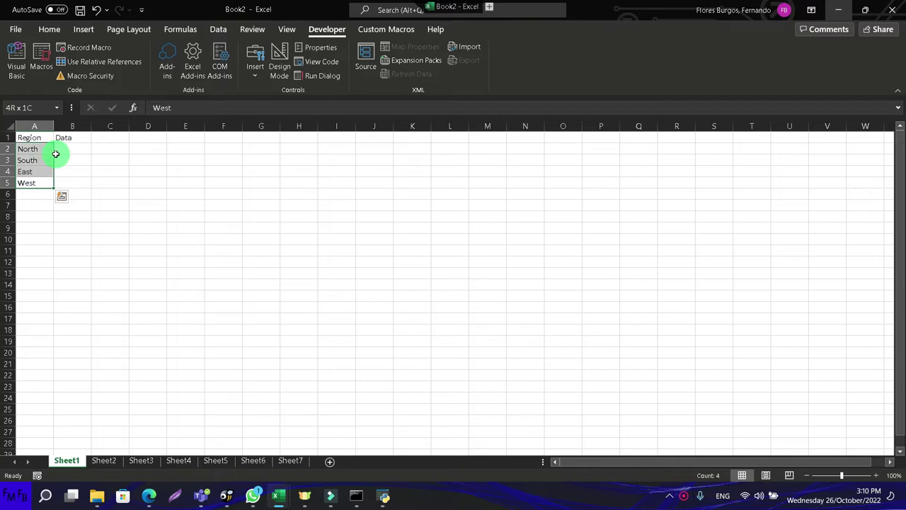
key(ctrl+c)
key(Down)
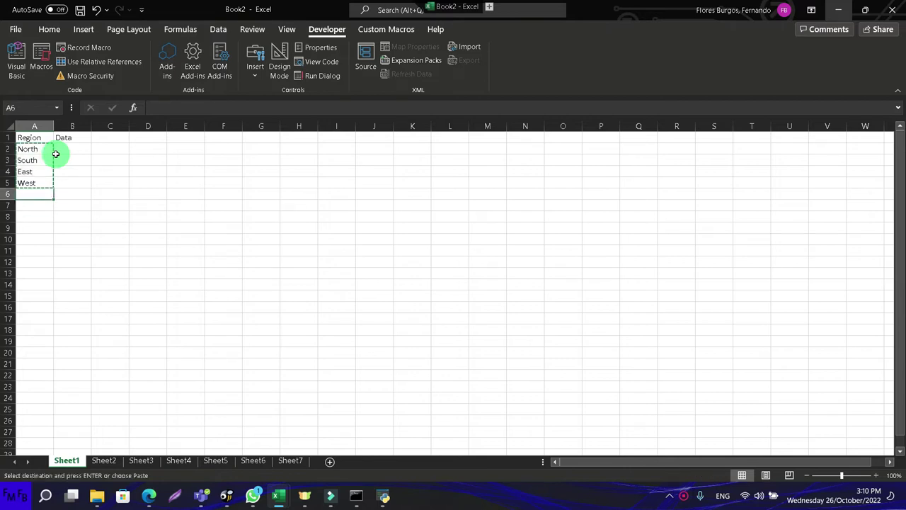
key(ctrl+v)
key(Down)
key(Down)
key(Down)
key(Down)
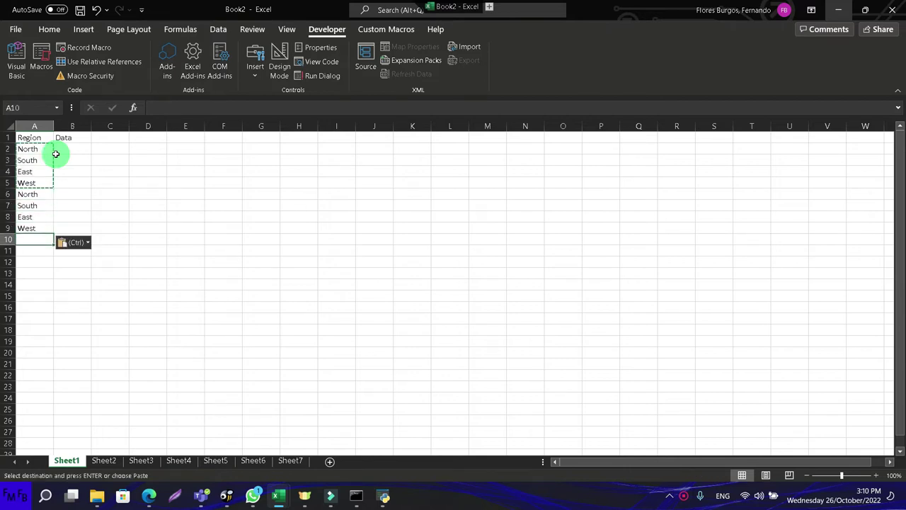
key(ctrl+v)
key(Down)
key(Down)
key(Down)
key(Down)
key(ctrl+v)
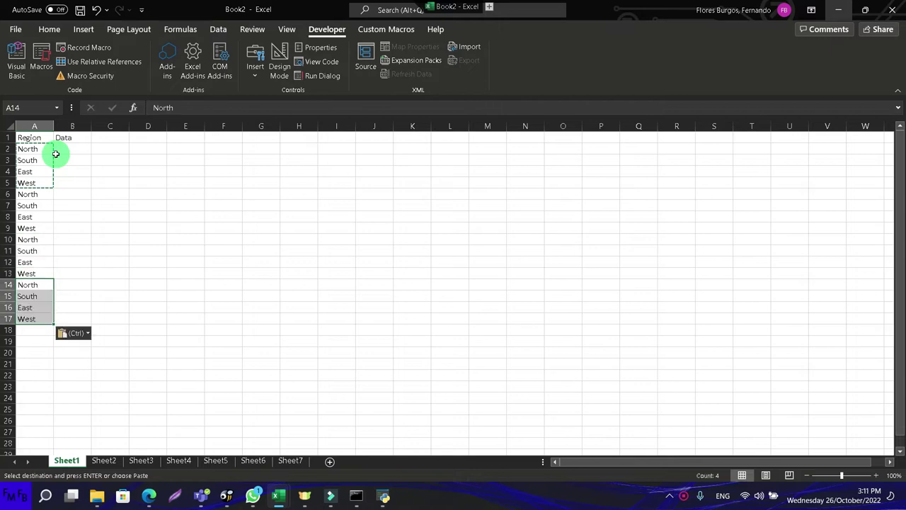
key(Down)
key(Down)
key(Down)
key(ctrl+v)
key(Down)
key(Down)
key(Down)
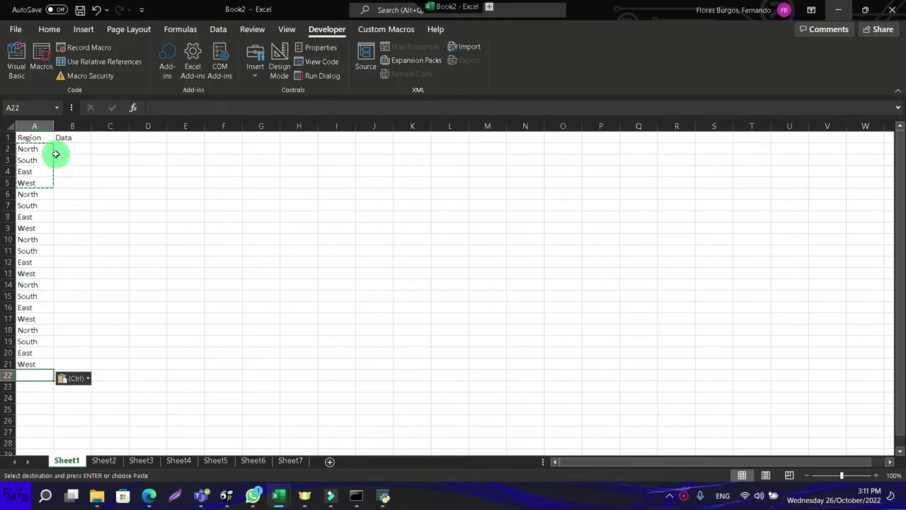
key(ctrl+v)
key(Right)
key(ctrl+Up)
key(Down)
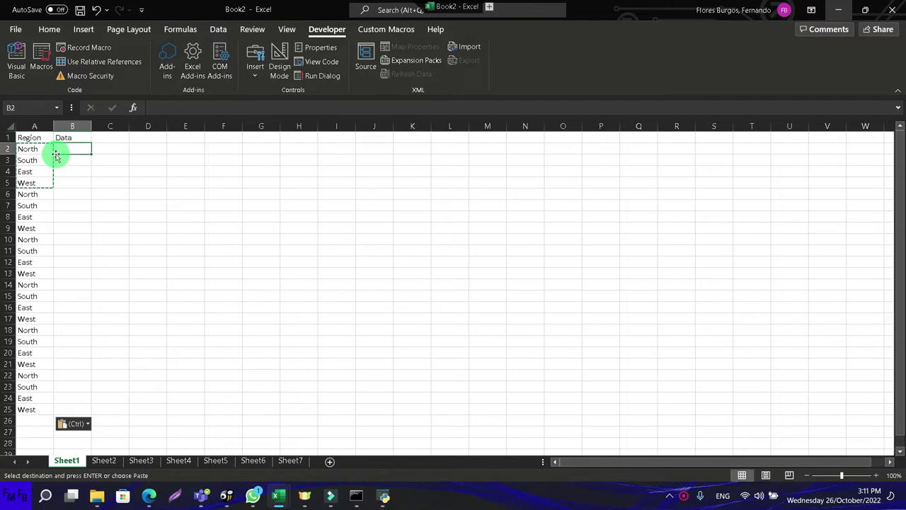
- Enter 10, 5, 20, 40, 30, 50, 60, 40 into B2:B9
text(10)
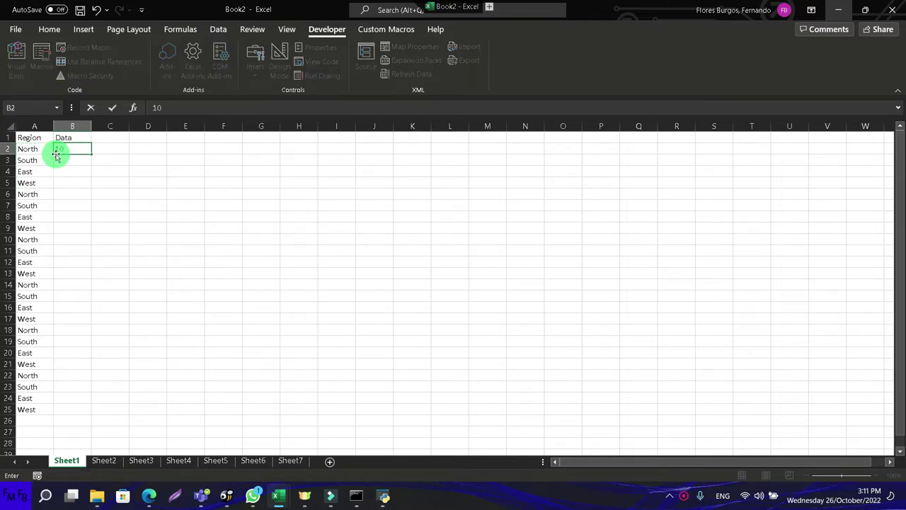
key(Return)
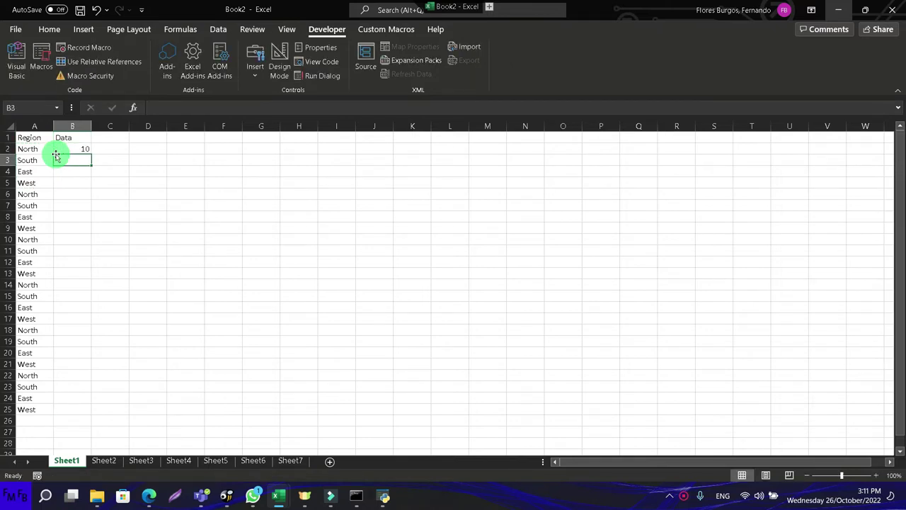
text(5)
key(Return)
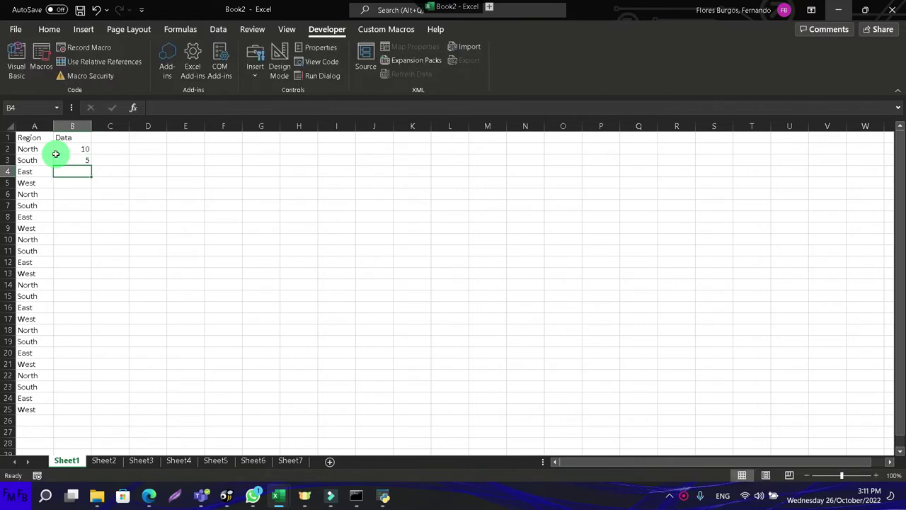
text(20)
key(Return)
text(40)
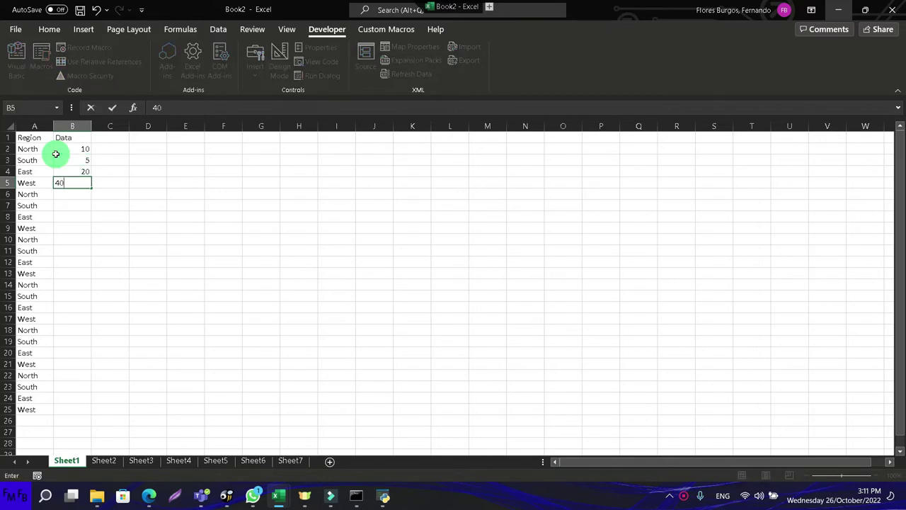
key(Return)
text(30)
key(Return)
text(50)
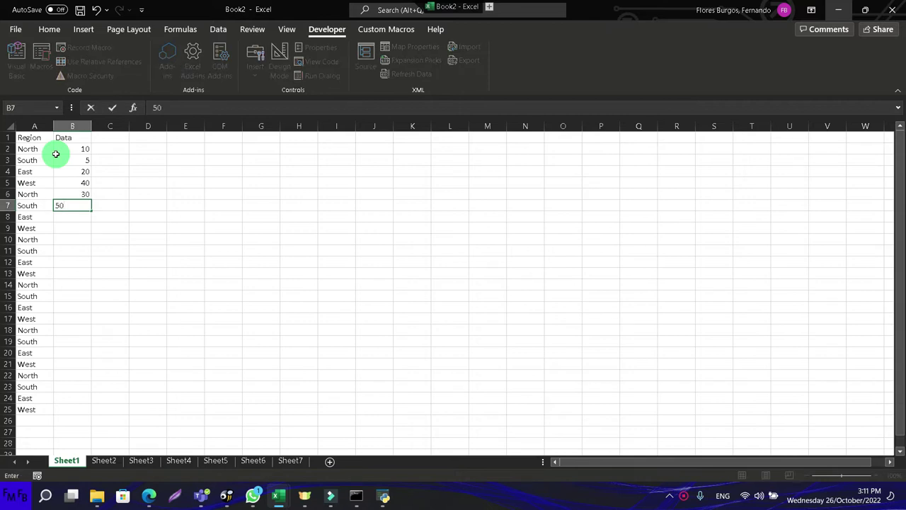
key(Return)
text(60)
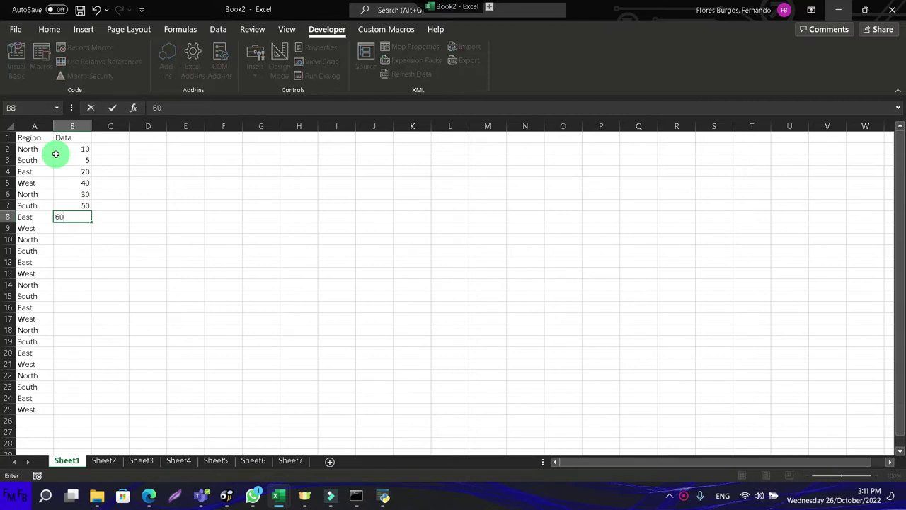
key(Return)
text(40)
key(Return)
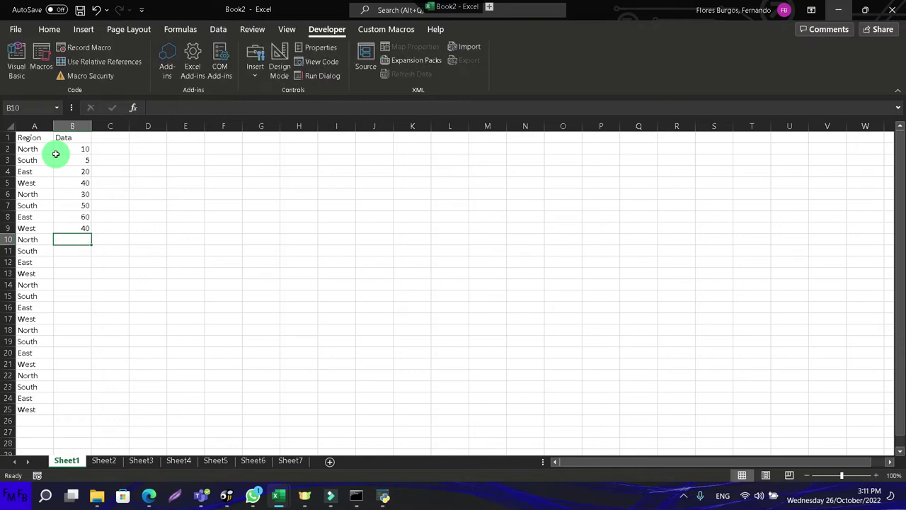
- Enter 20, 10, 70, 80, 90, 100, 50, 40 into B10:B17
text(20)
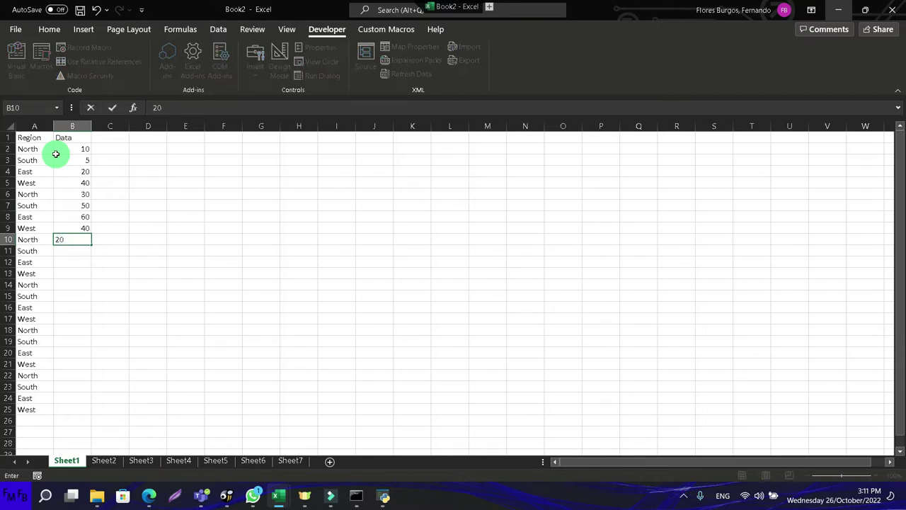
key(Return)
text(1)
key(Return)
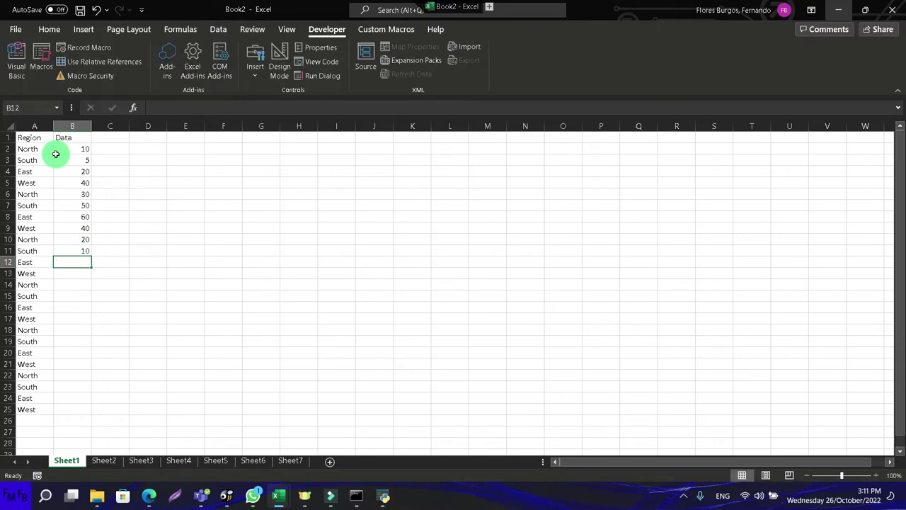
text(70)
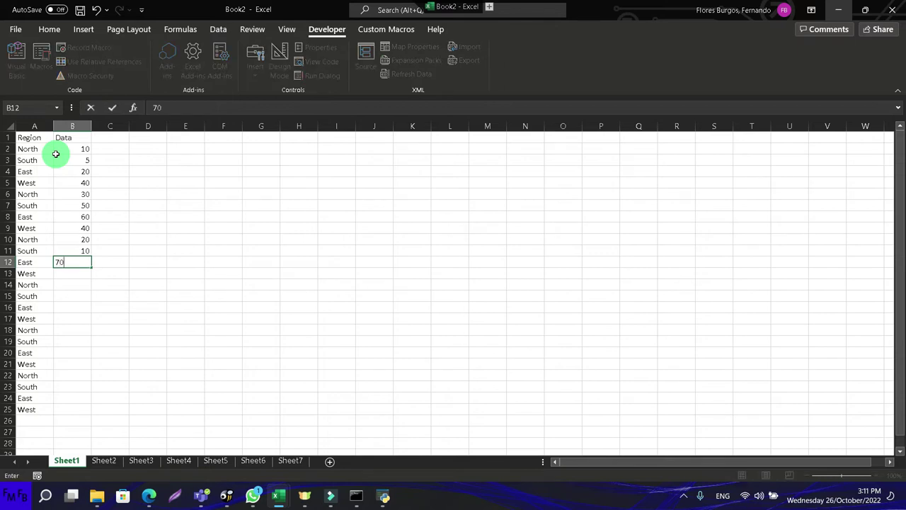
key(Return)
text(80)
key(Return)
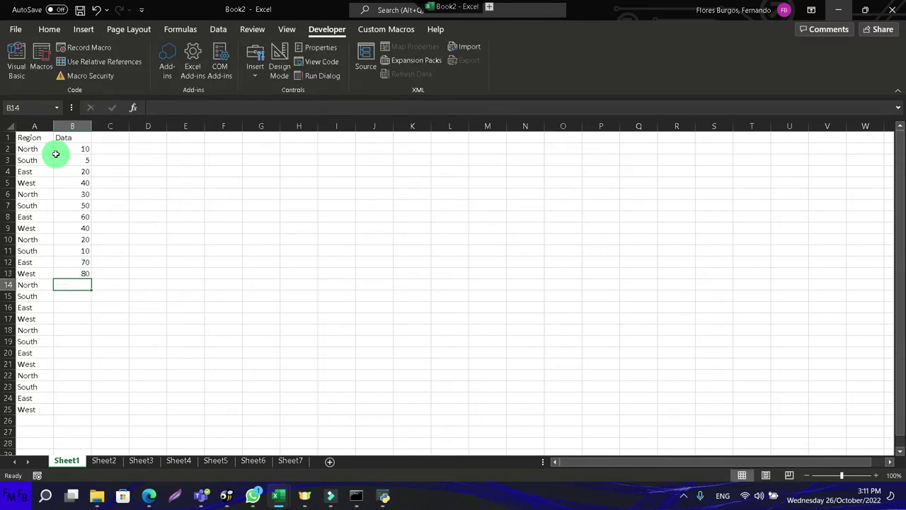
text(90)
key(Return)
text(100)
key(Return)
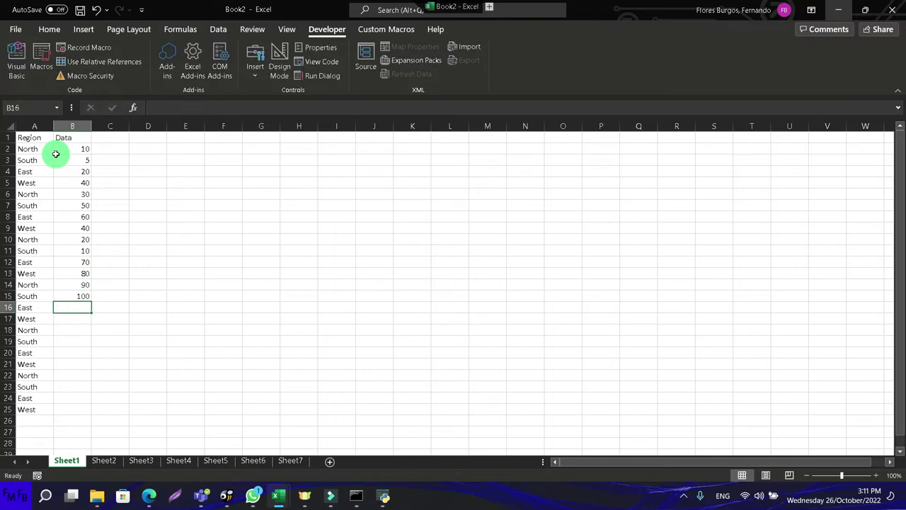
text(50)
key(Return)
text(4)
key(Return)
- Enter 30, 20, 5, 80, 50, 90, 60, 100 into B18:B25
text(30)
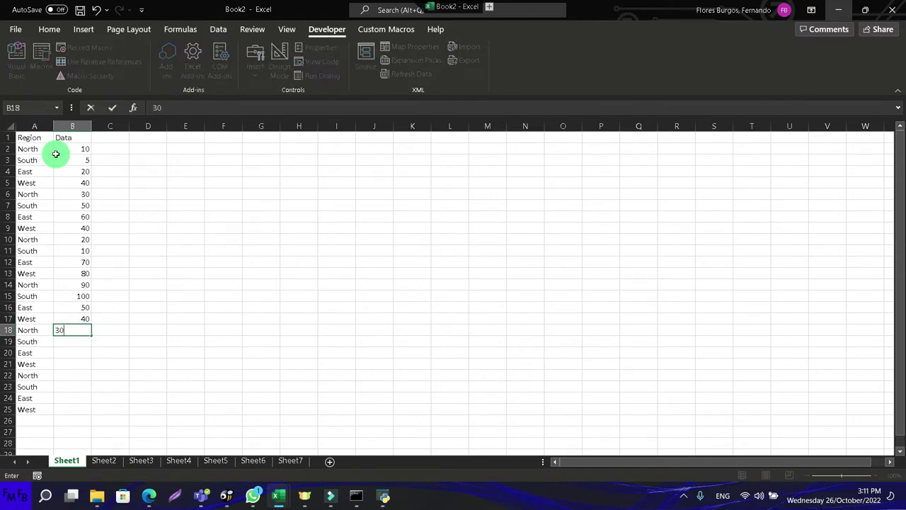
key(Return)
text(20)
key(Return)
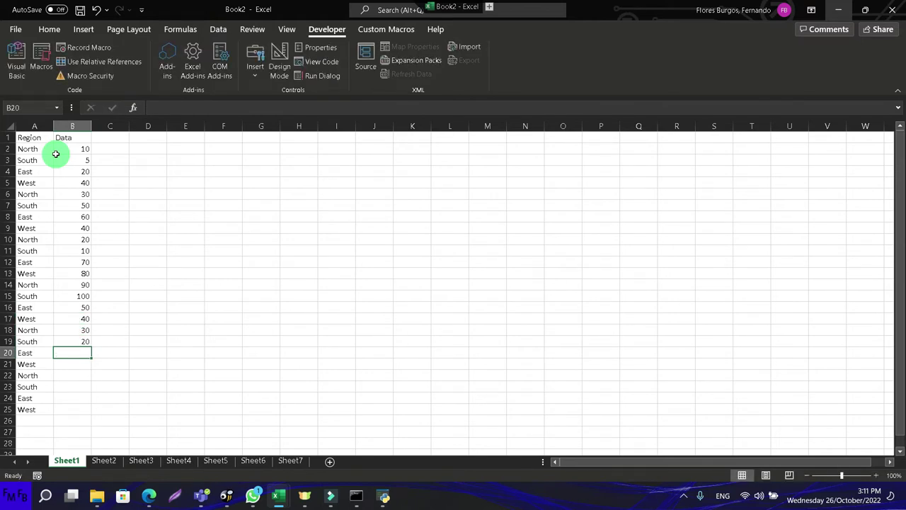
text(5)
key(Return)
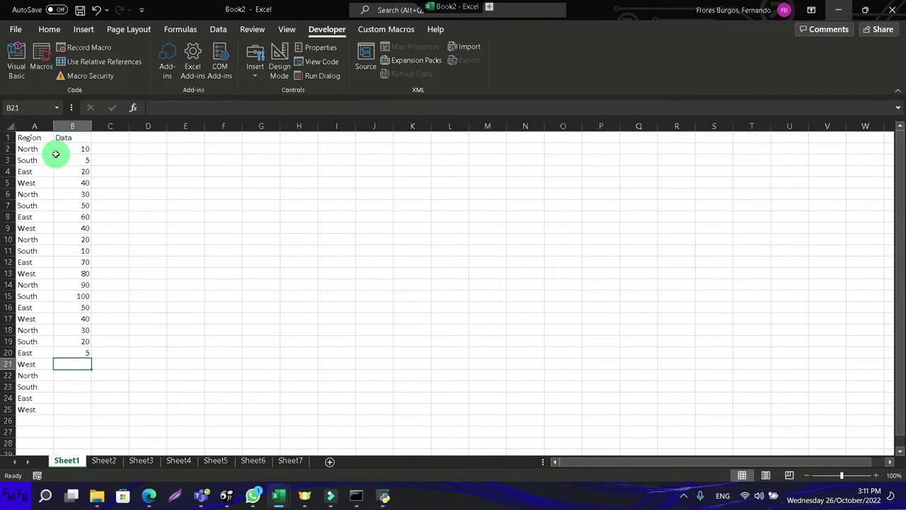
text(80)
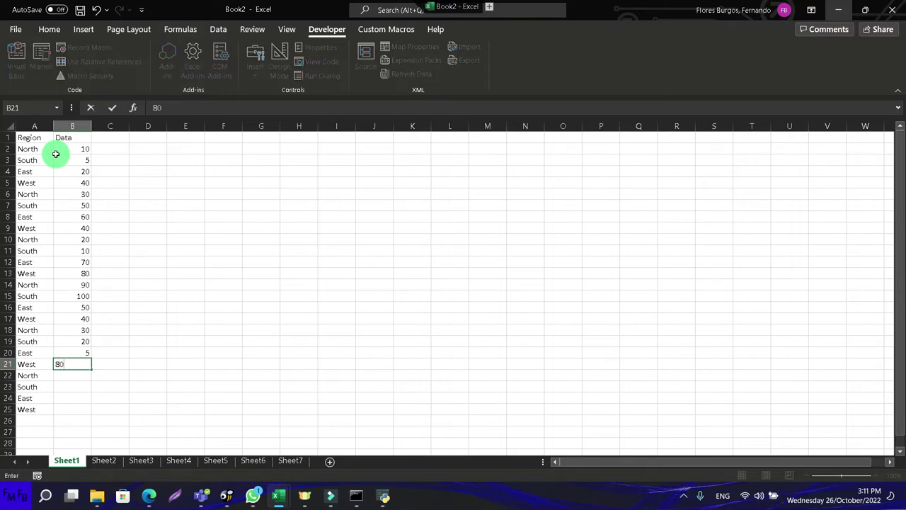
key(Return)
text(50)
key(Return)
text(90)
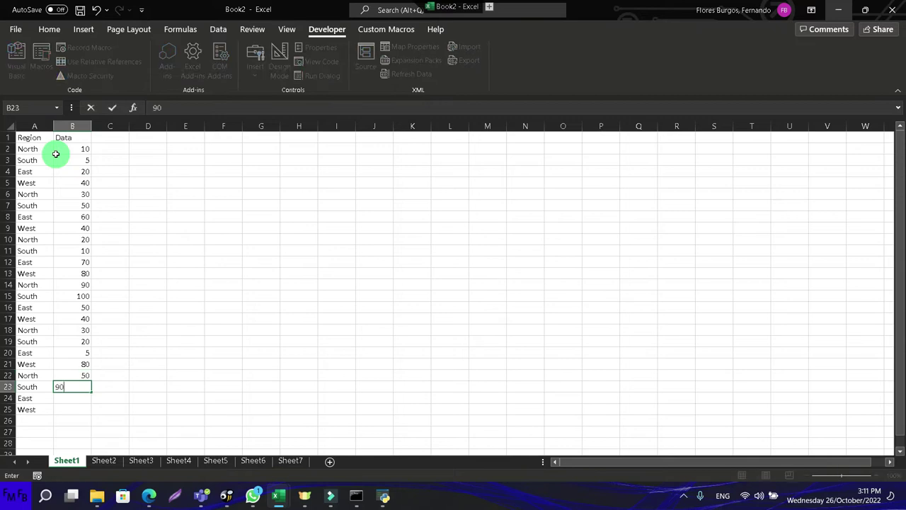
key(Return)
text(60)
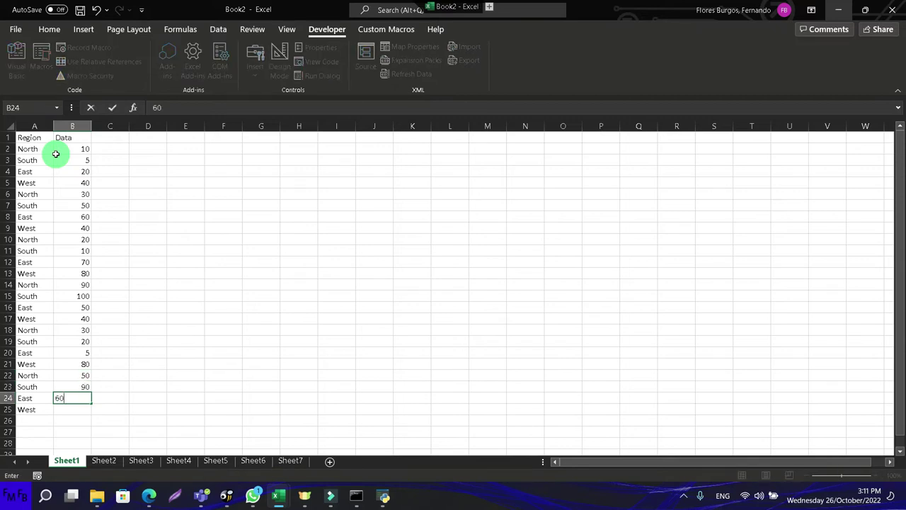
key(Return)
text(100)
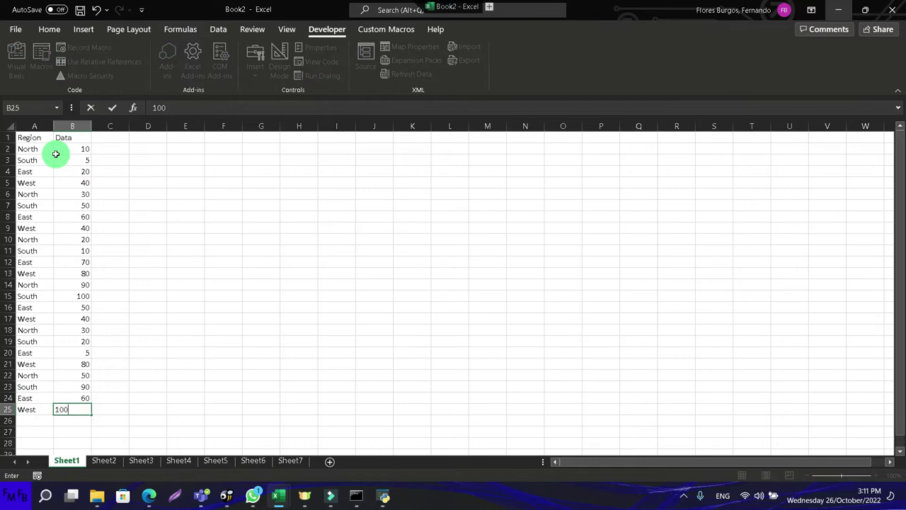
key(Return)
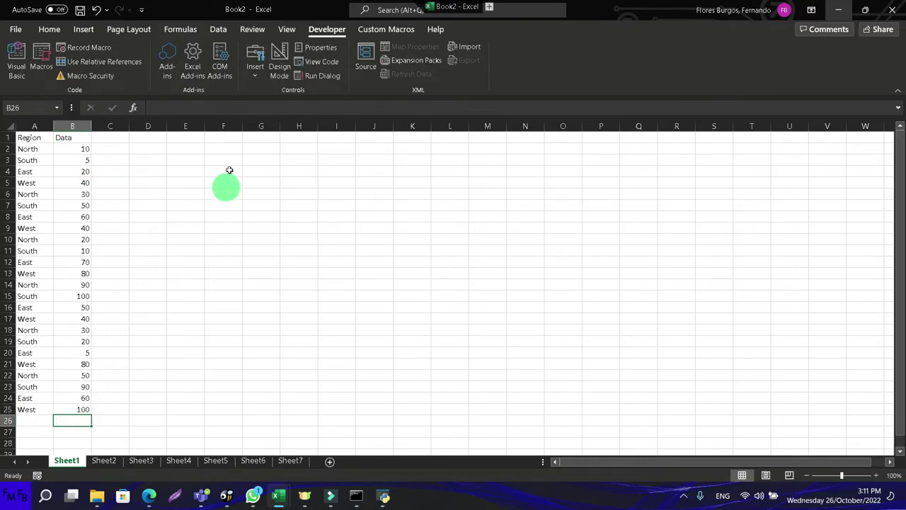
- Switch the ribbon to the Data tab, then to the Insert tab
click(221, 33)
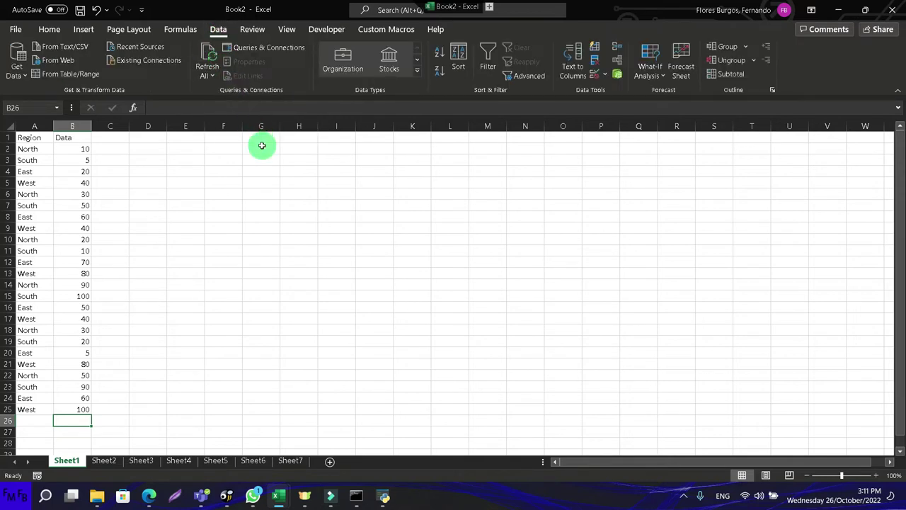
click(93, 30)
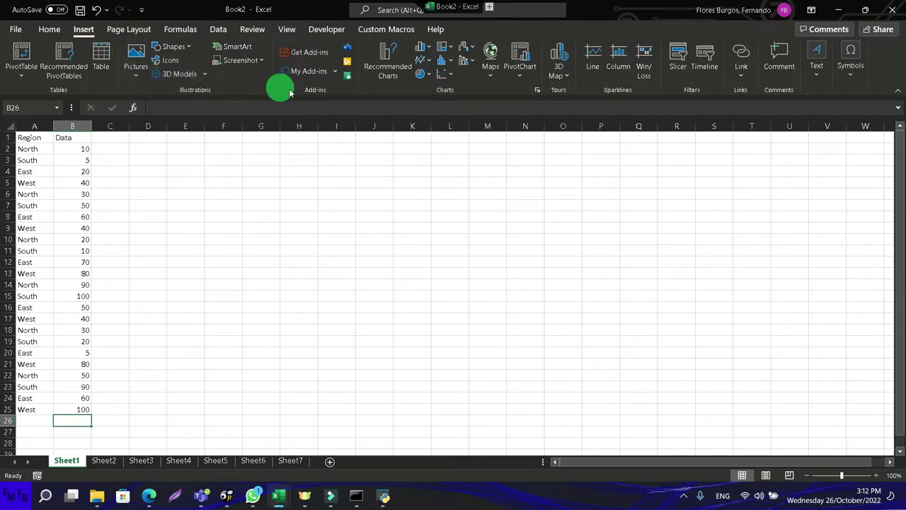
- Create a PivotTable from the Region/Data table range on a new worksheet
click(39, 159)
click(28, 80)
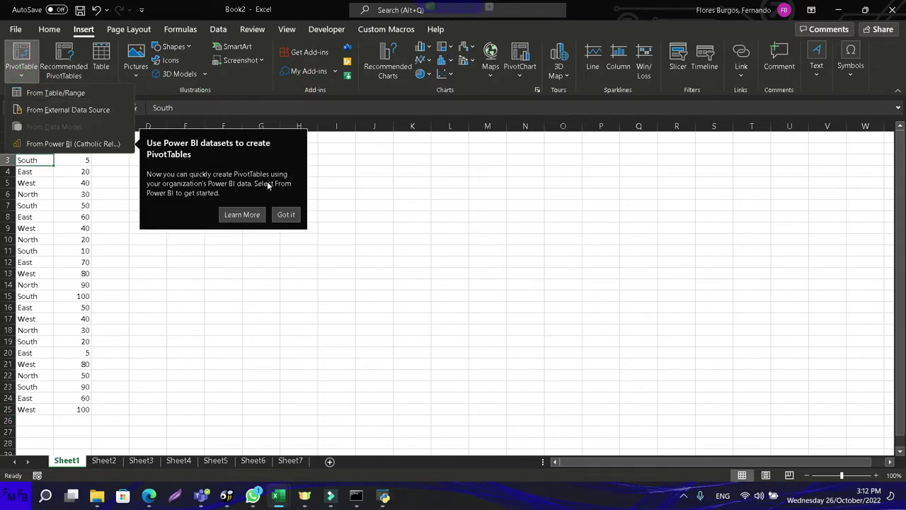
click(283, 215)
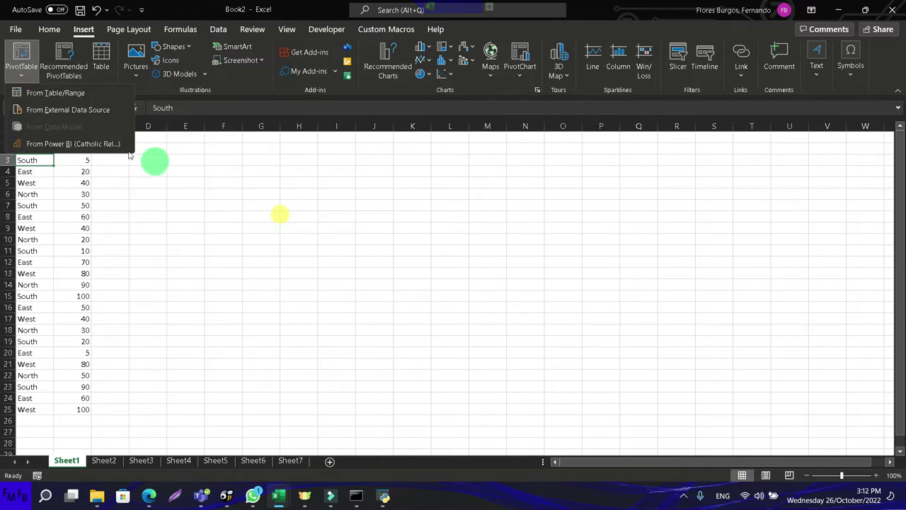
click(84, 93)
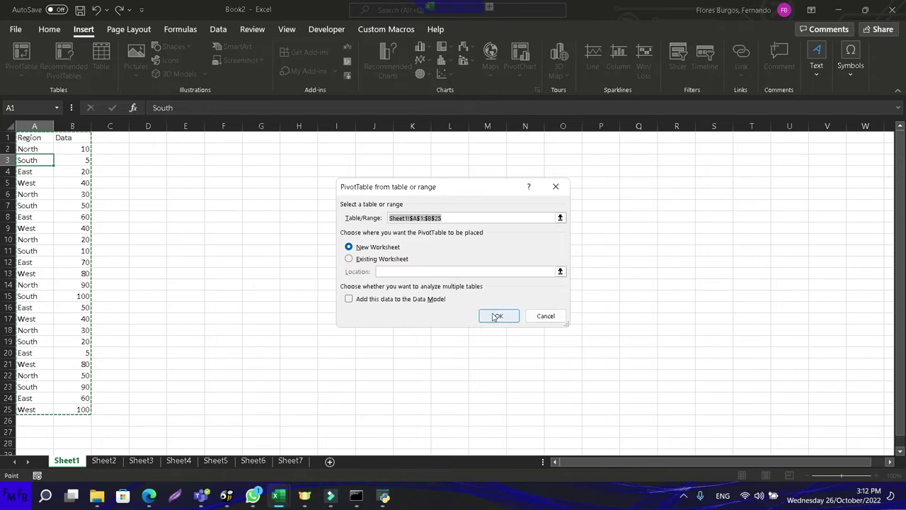
click(496, 316)
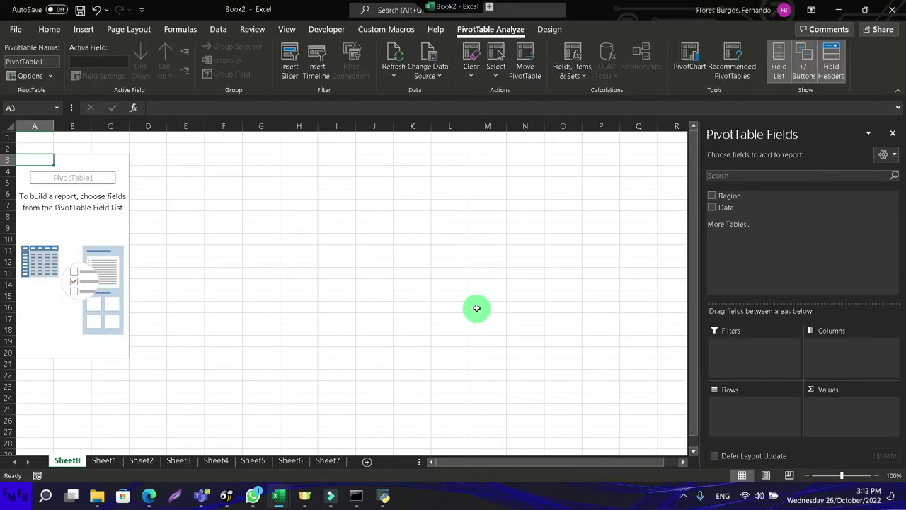
- Add Region as rows and Data as summed values in the PivotTable
click(711, 196)
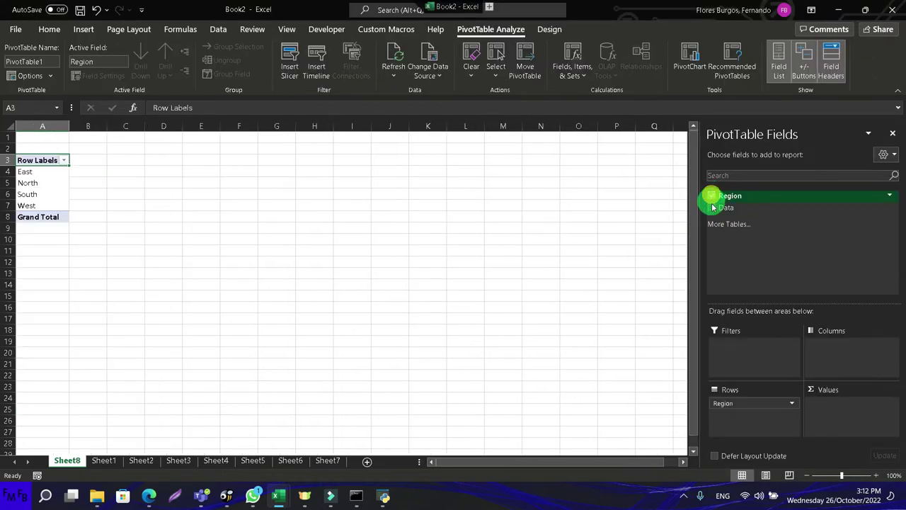
click(712, 207)
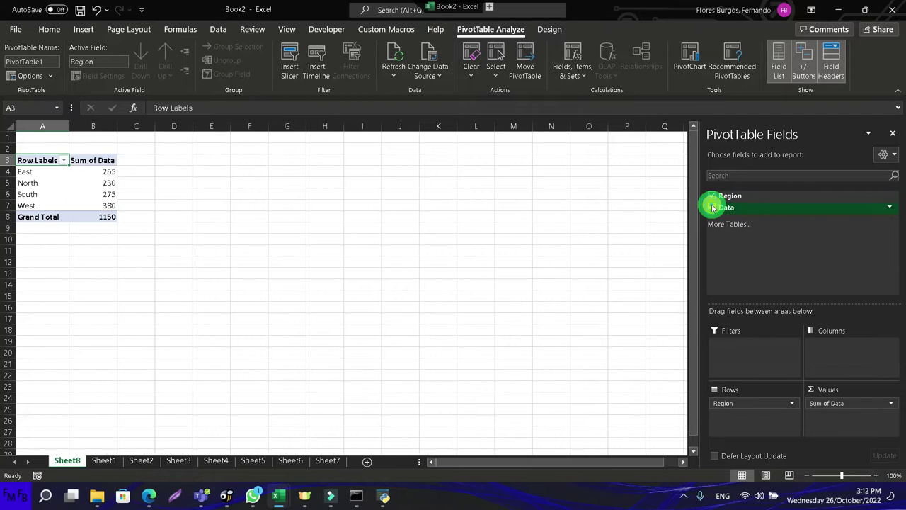
click(605, 224)
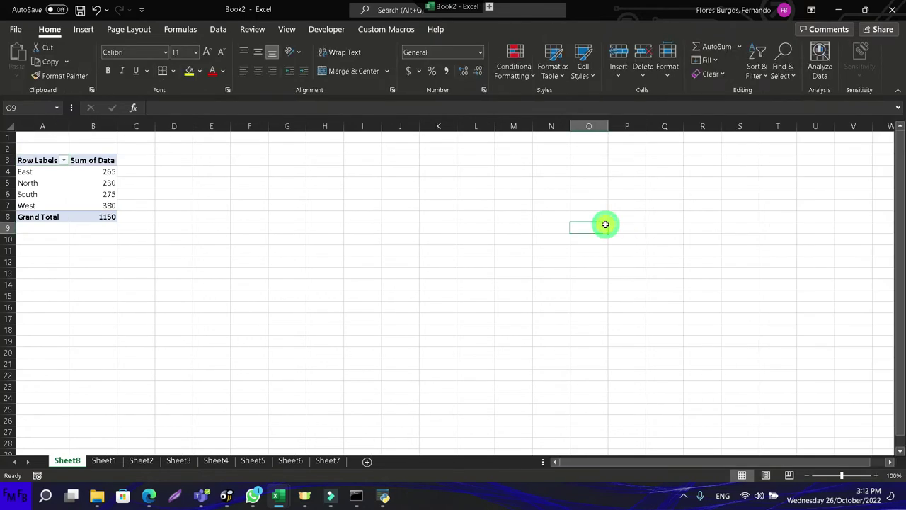
click(88, 182)
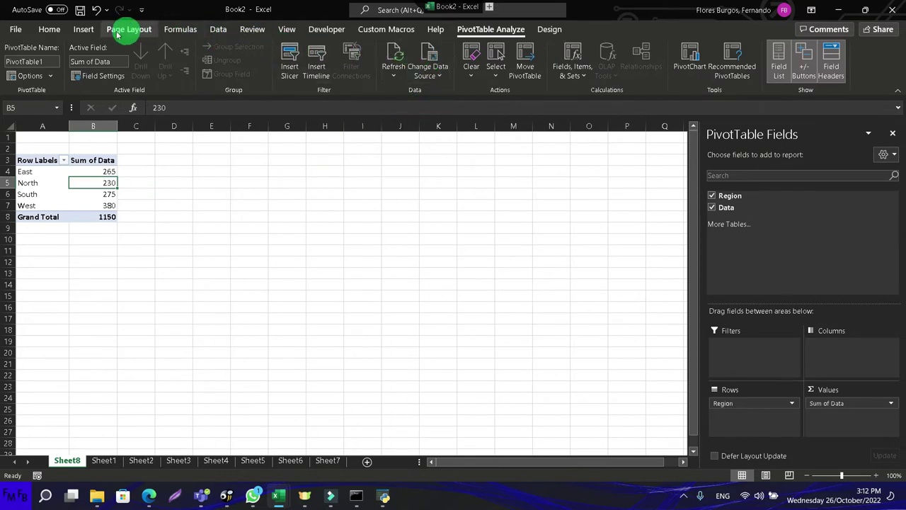
- Insert a Region slicer, shorten it, and place it beside the PivotTable near column E
click(82, 30)
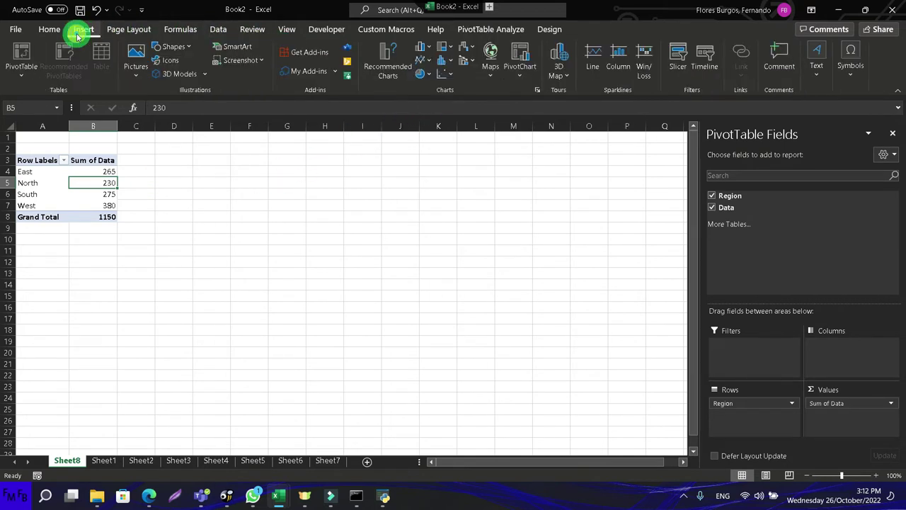
click(680, 70)
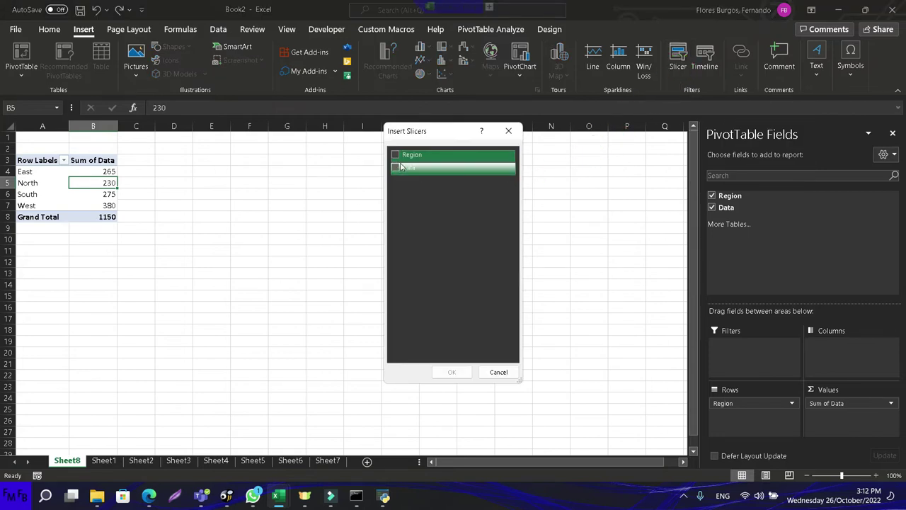
click(397, 155)
click(450, 374)
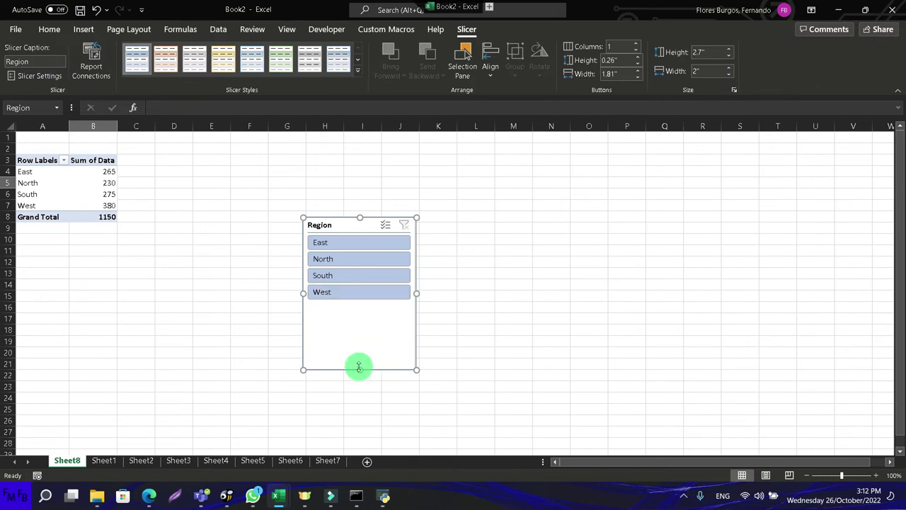
drag(360, 369, 360, 309)
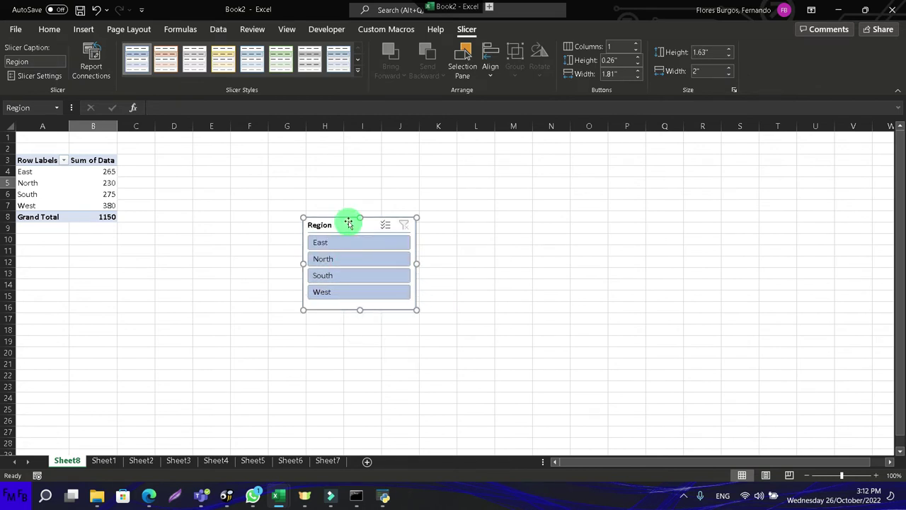
drag(348, 223, 260, 154)
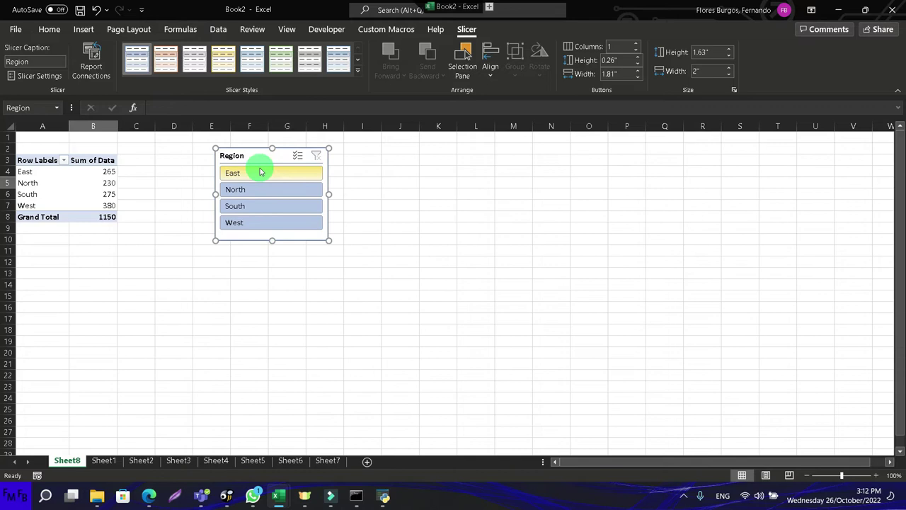
- Test the slicer on East, North, South and West, then clear the filter
click(260, 172)
click(263, 189)
click(266, 205)
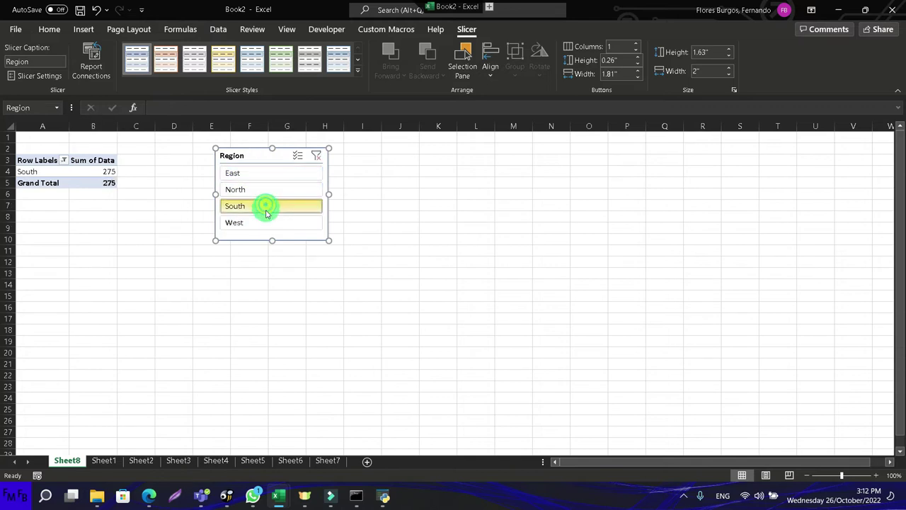
click(265, 223)
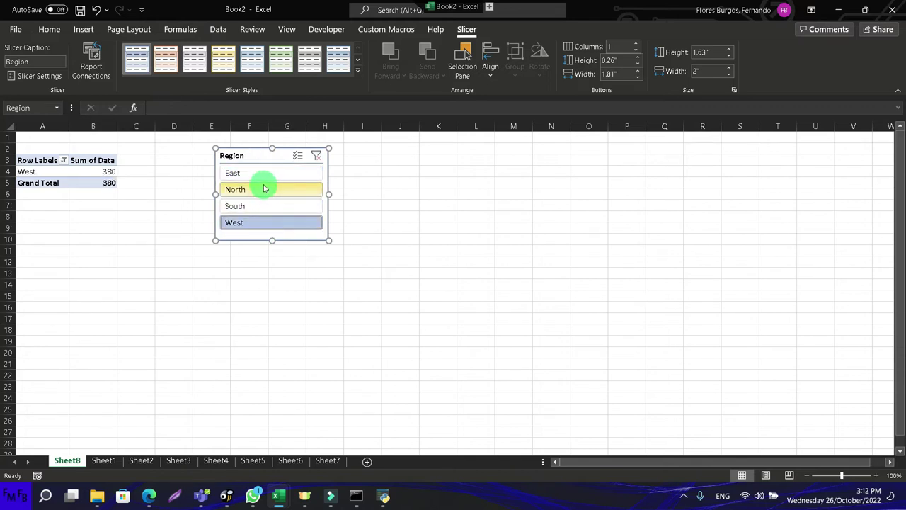
key(alt+c)
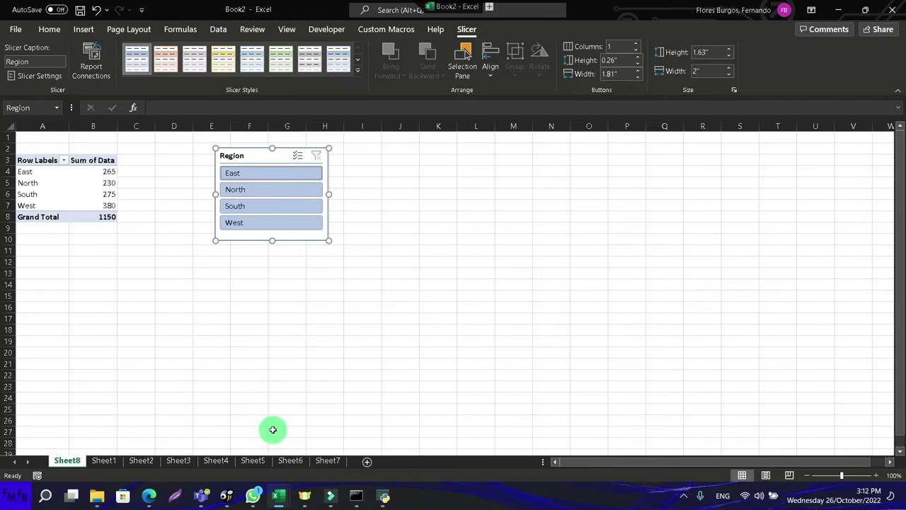
- Start recording a macro named ref stored in This Workbook
click(290, 29)
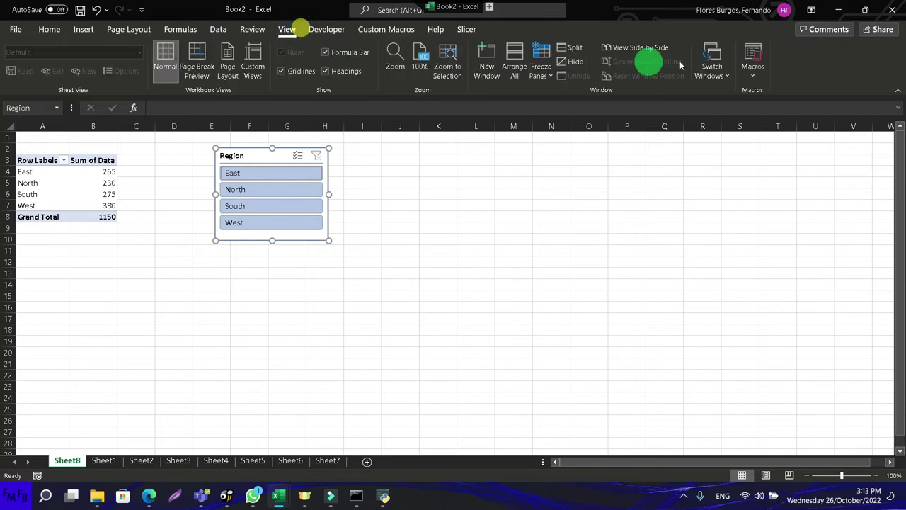
click(753, 71)
click(765, 91)
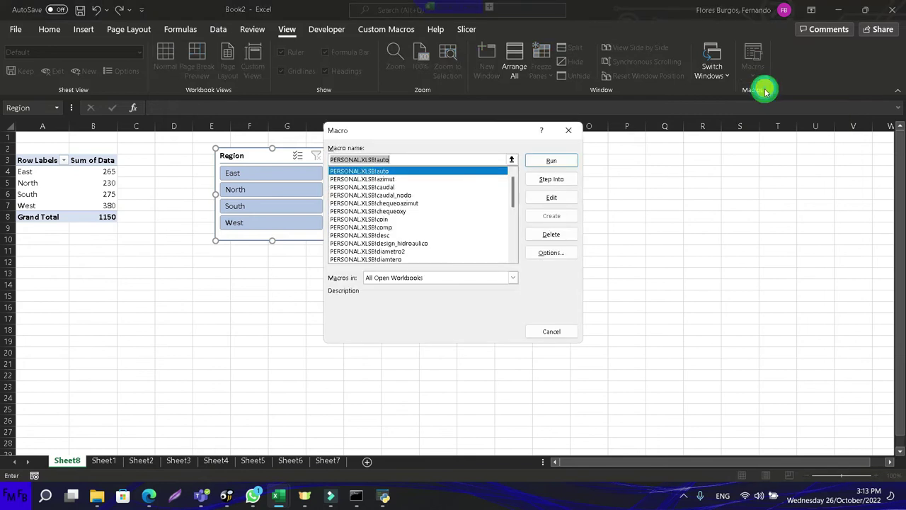
click(568, 130)
click(755, 71)
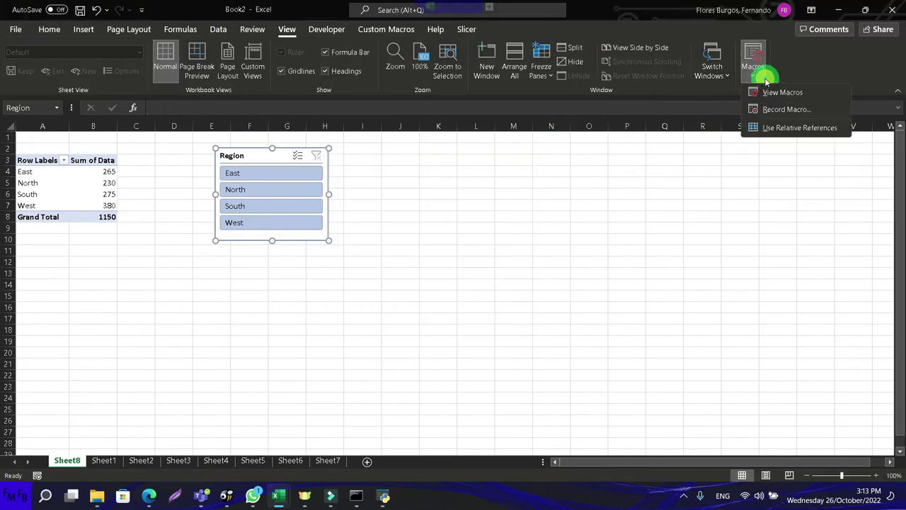
click(772, 109)
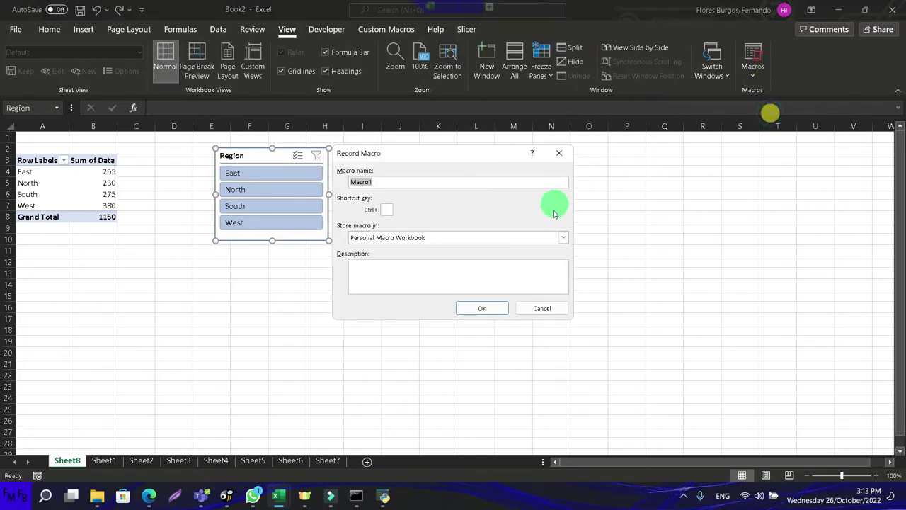
click(561, 237)
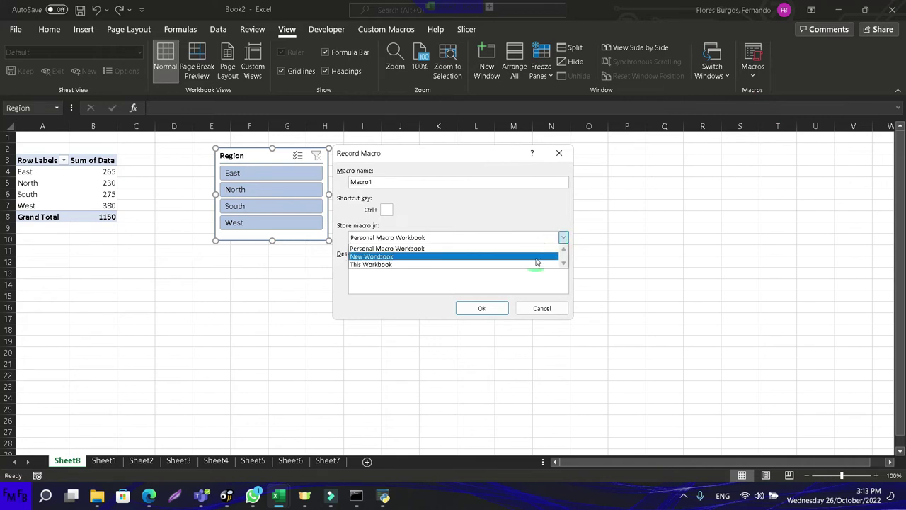
click(536, 265)
click(464, 181)
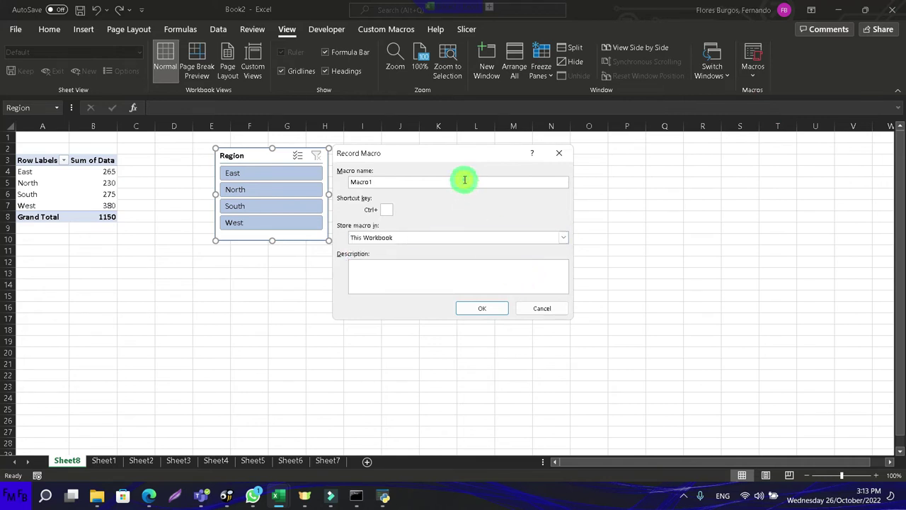
double_click(464, 180)
text(ref)
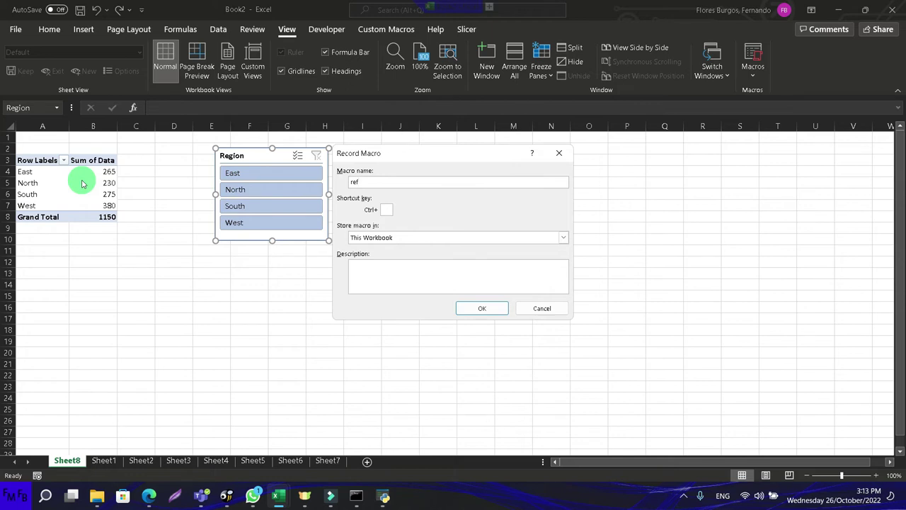
key(Return)
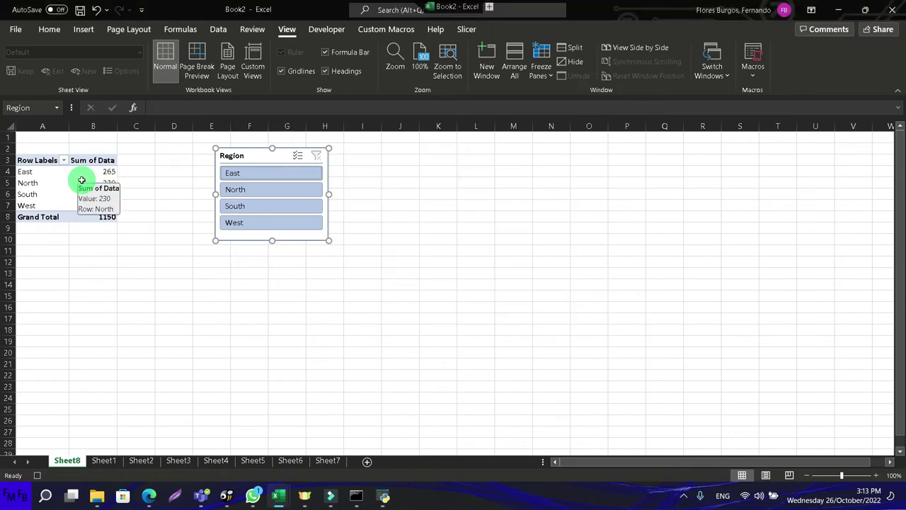
- Refresh the PivotTable while recording, then stop the macro recording
right_click(82, 184)
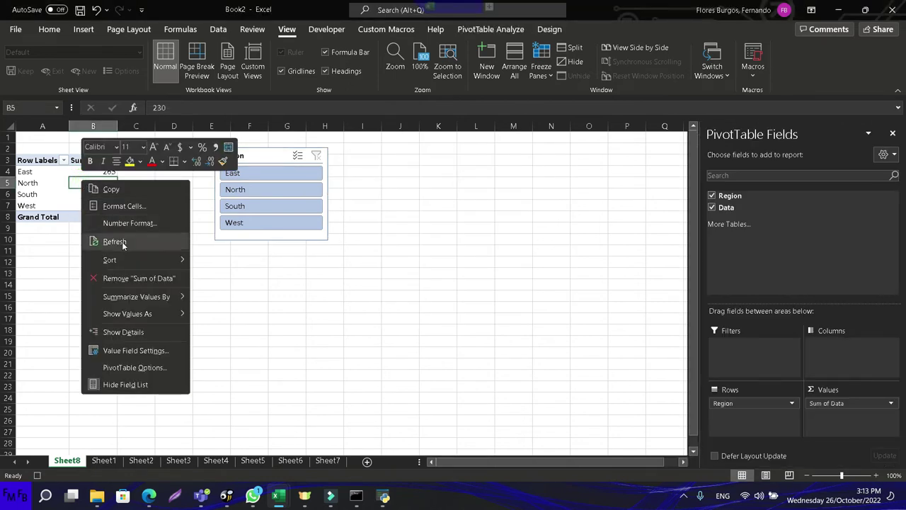
click(115, 241)
click(752, 71)
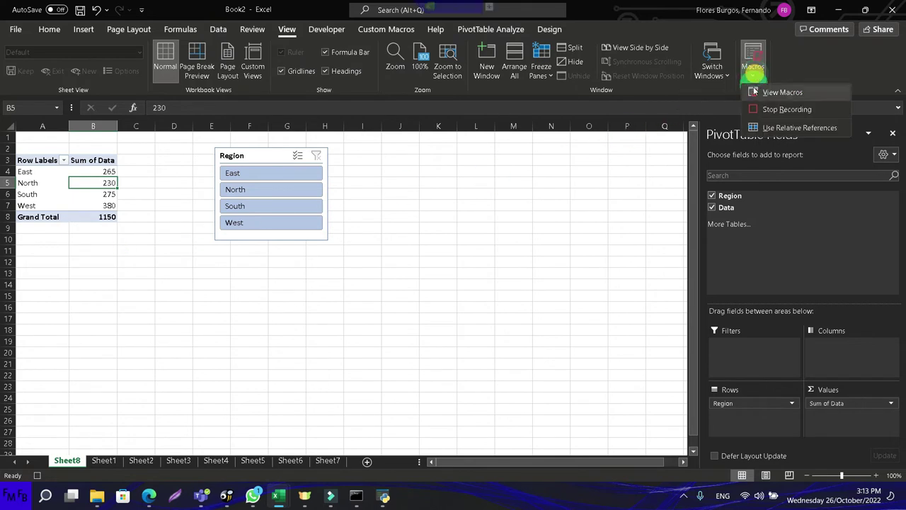
click(753, 107)
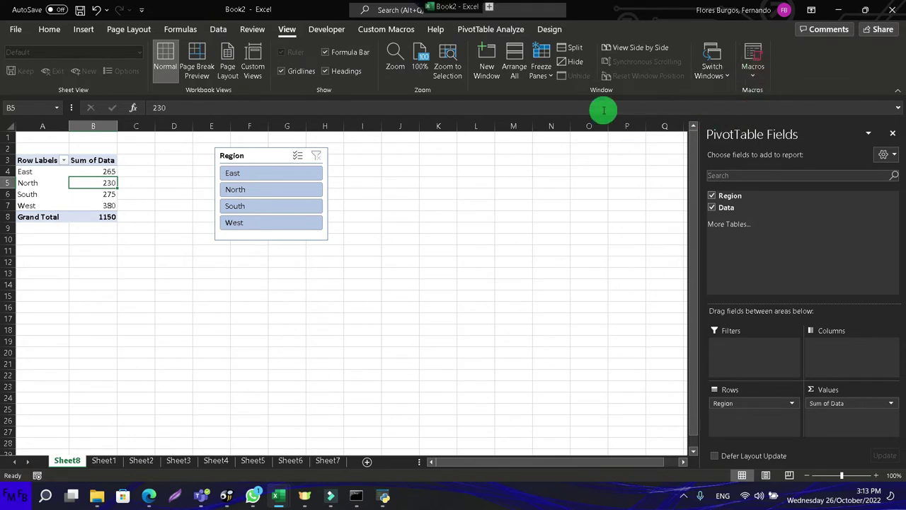
- In the VBA editor, open Module1 and select the ref macro's PivotCache.Refresh line
key(alt+Tab)
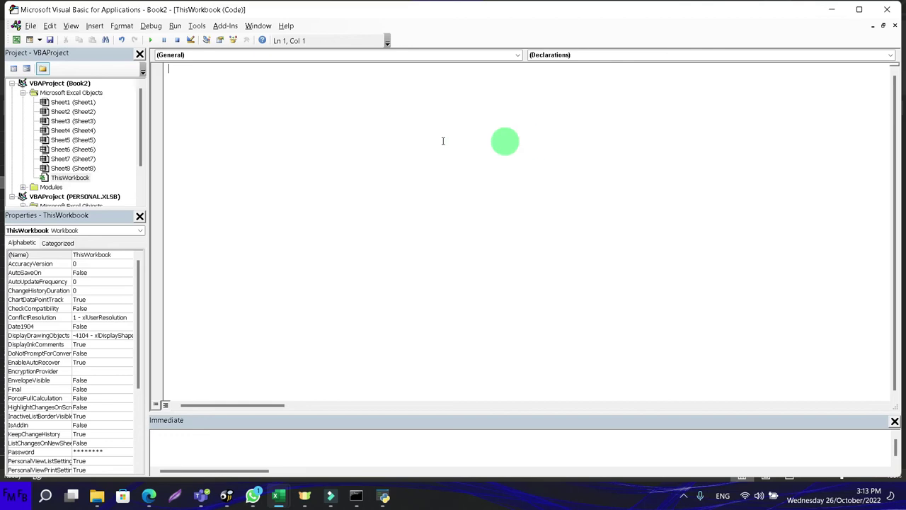
click(66, 178)
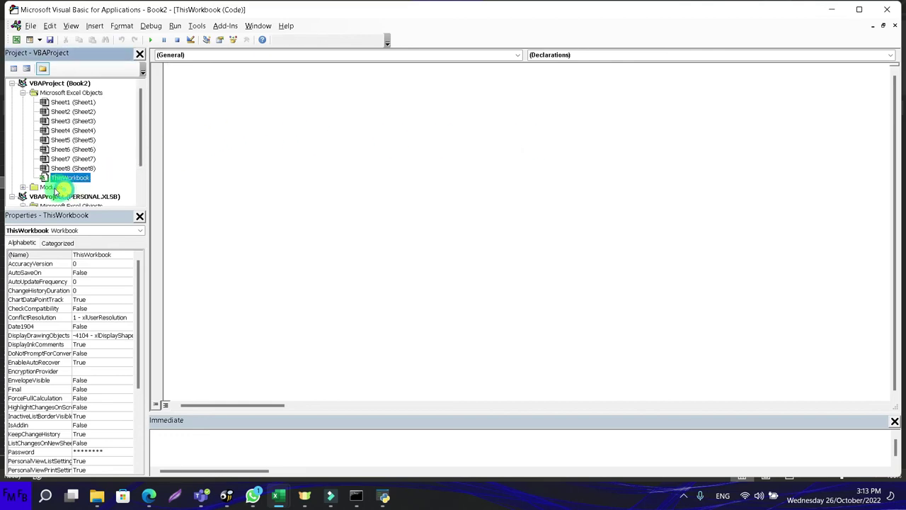
double_click(51, 187)
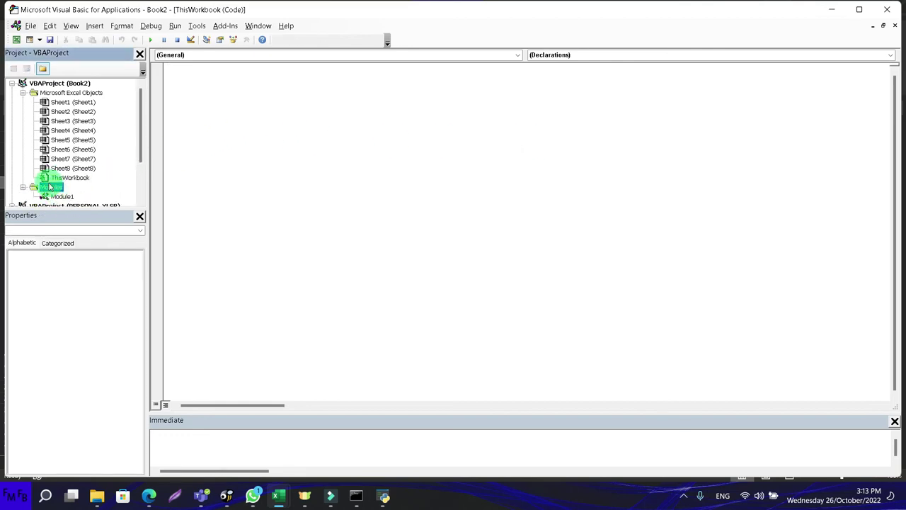
double_click(58, 196)
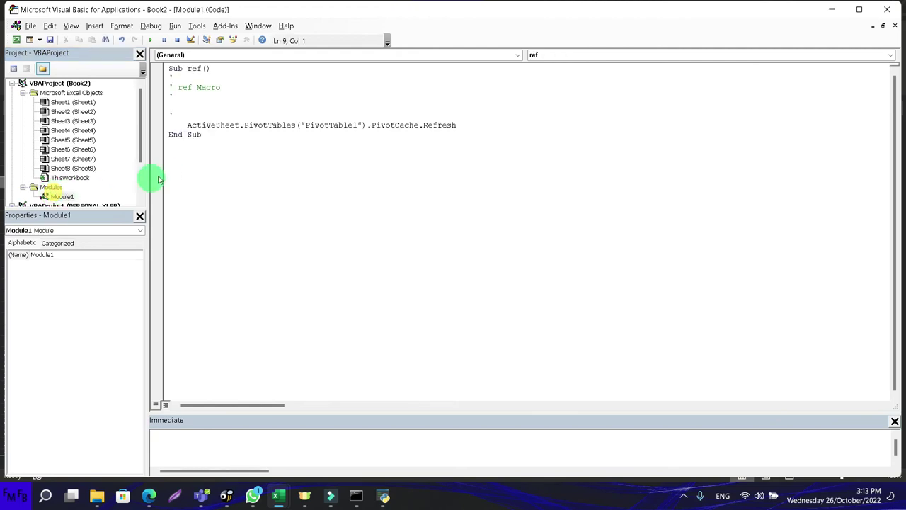
click(459, 125)
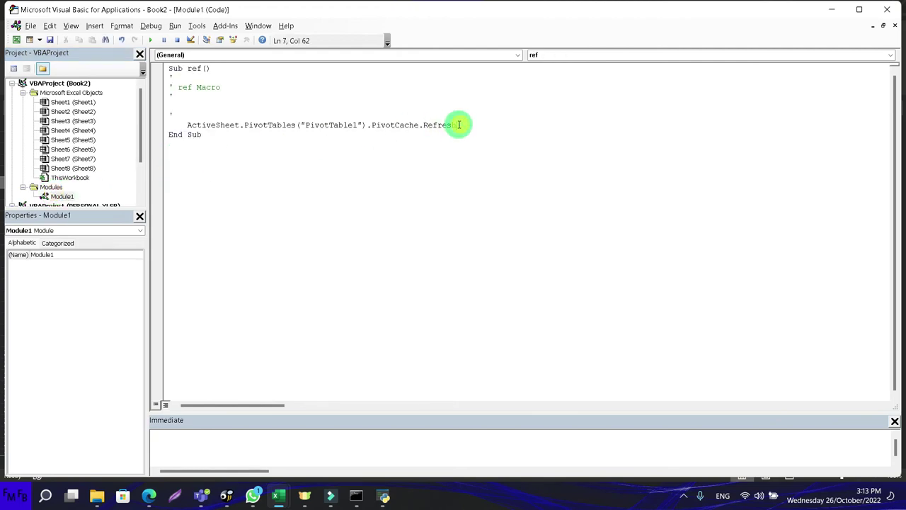
key(shift+Home)
key(ctrl+c)
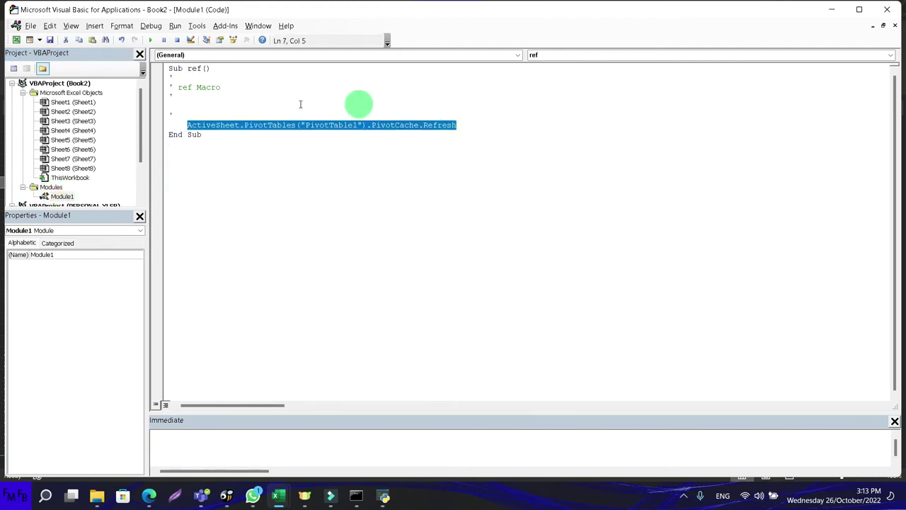
key(alt+F11)
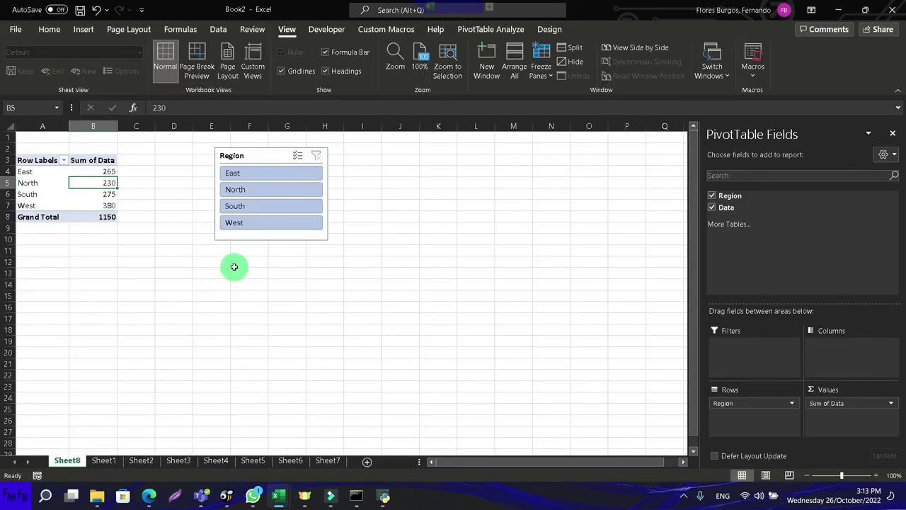
key(alt+F11)
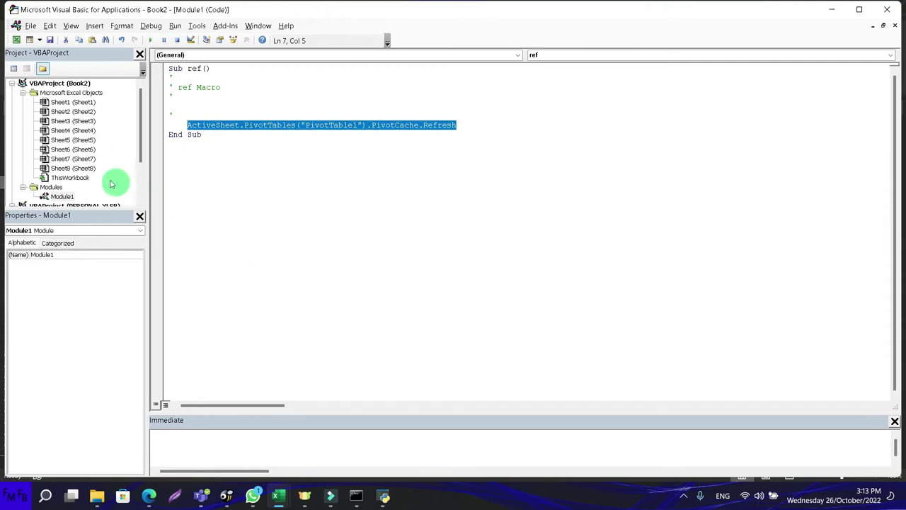
- Add a Workbook_SheetActivate event handler in the ThisWorkbook code module
double_click(67, 177)
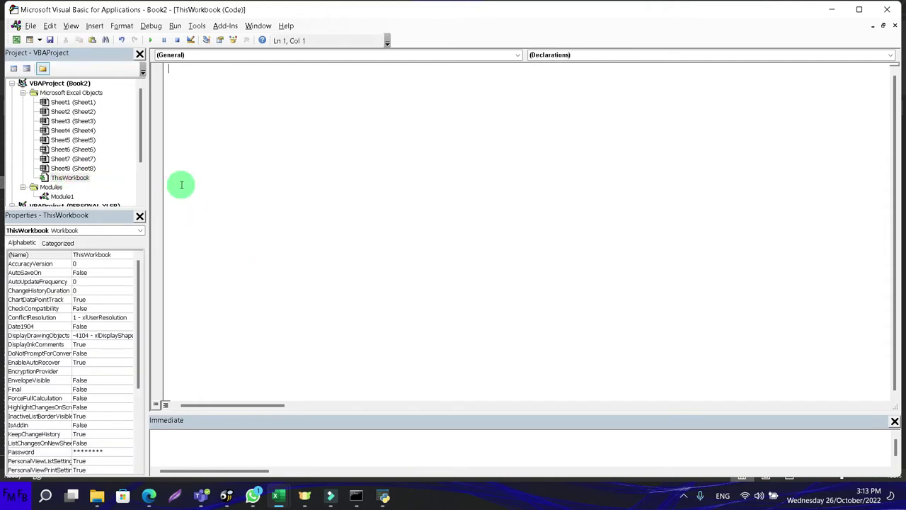
click(541, 55)
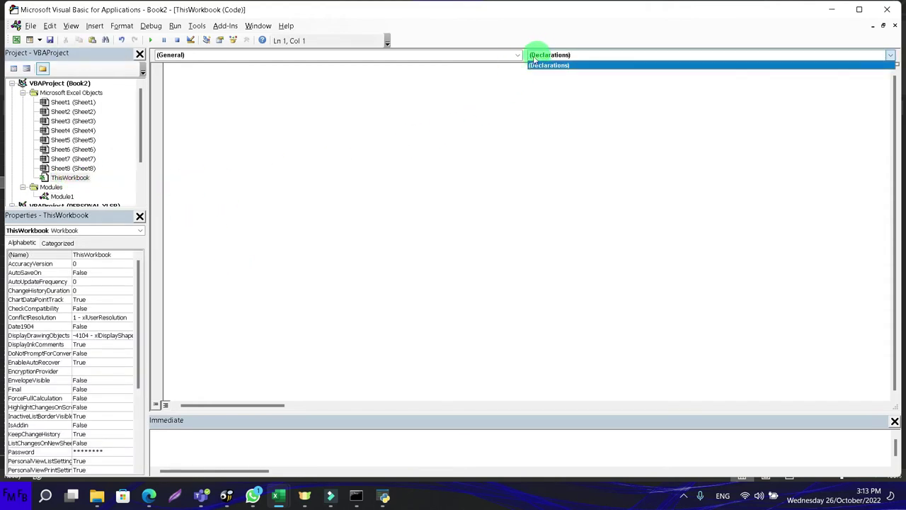
click(520, 60)
click(517, 56)
click(515, 73)
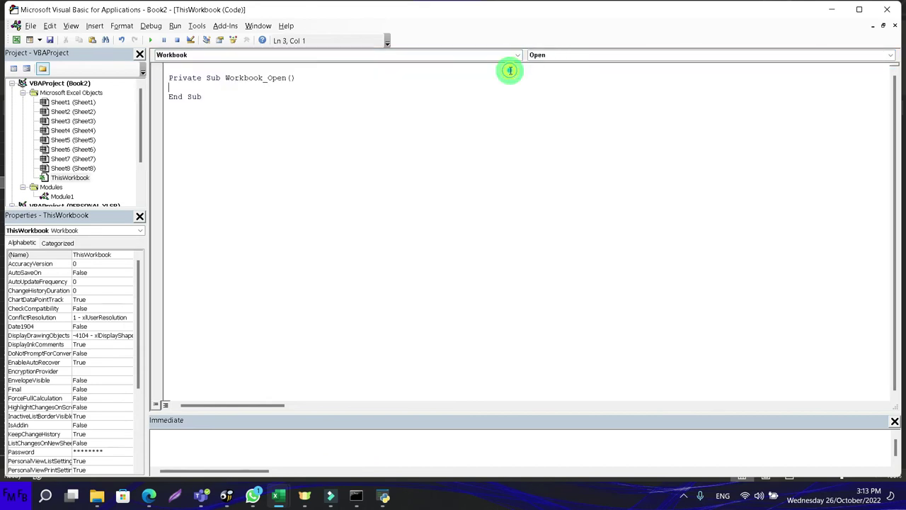
click(559, 56)
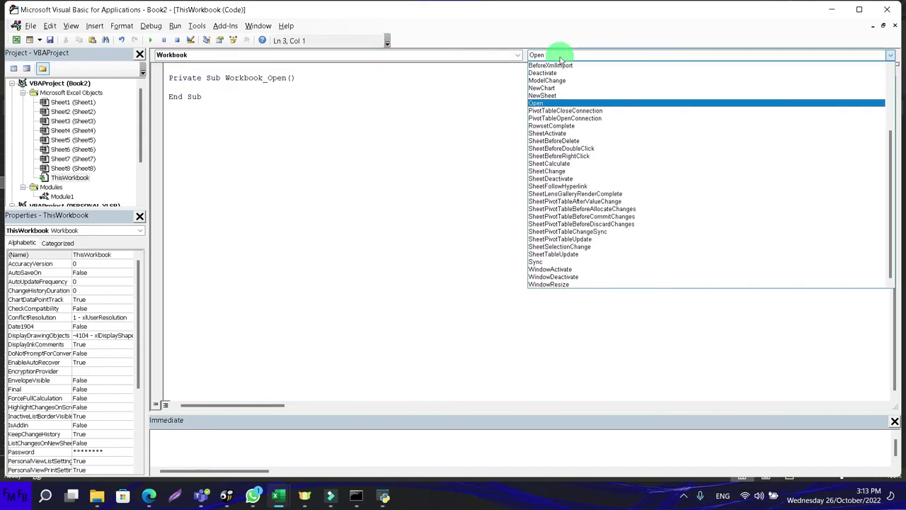
click(556, 133)
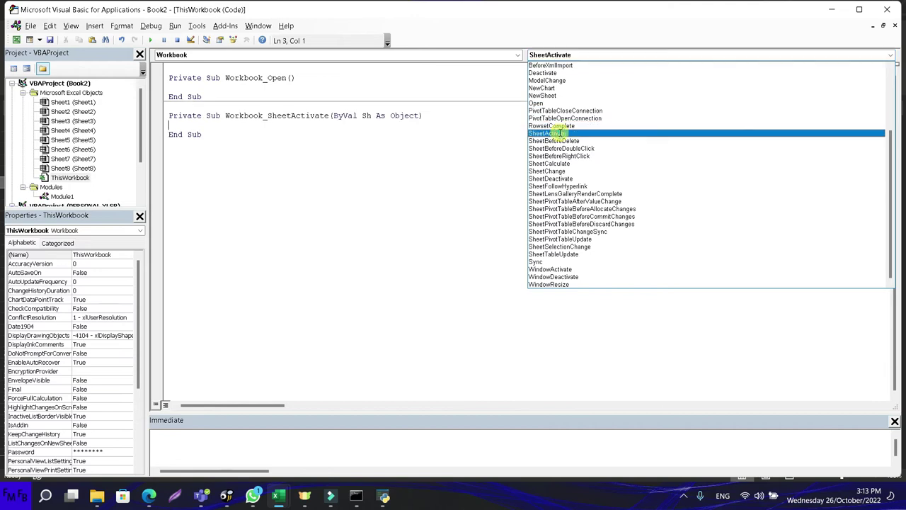
click(457, 138)
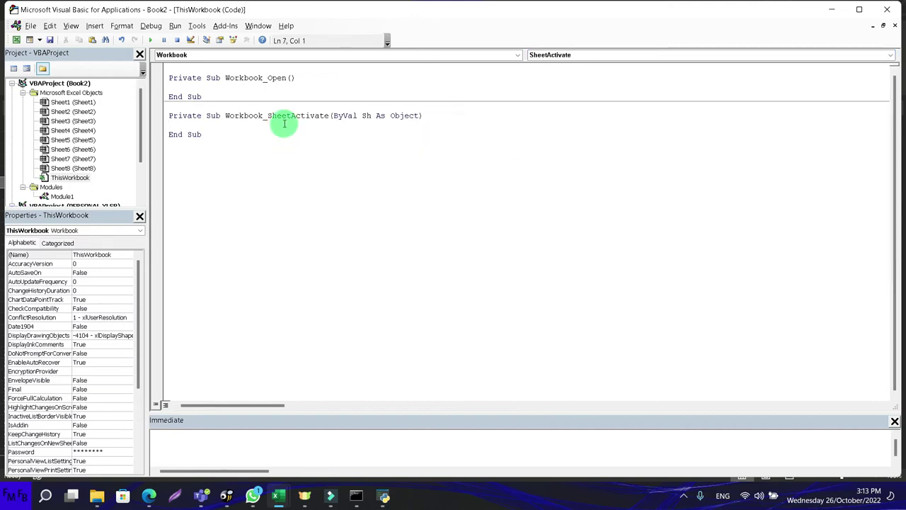
text(Shee)
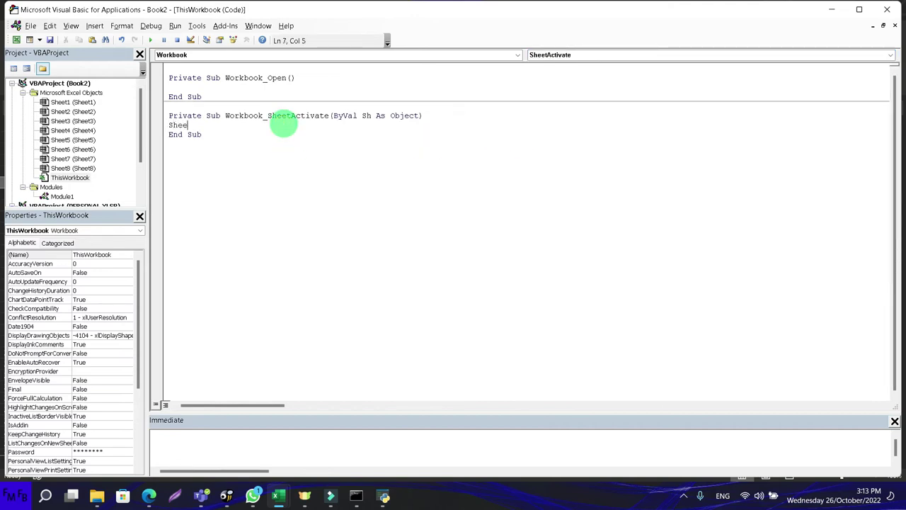
- Type the 'is Sheet8' condition in the handler, then switch back to the Book2 workbook
text(t)
key(BackSpace)
key(BackSpace)
key(BackSpace)
text(is S)
text(heet8)
key(alt+Tab)
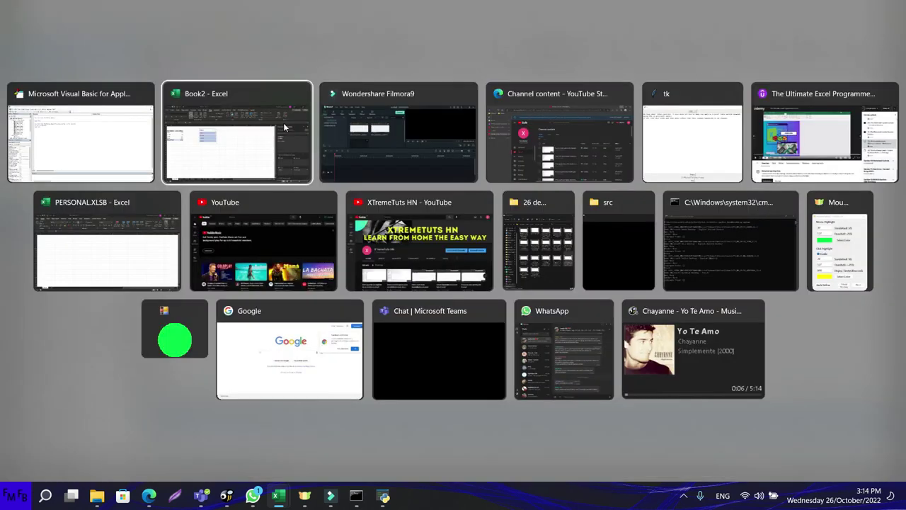
click(284, 127)
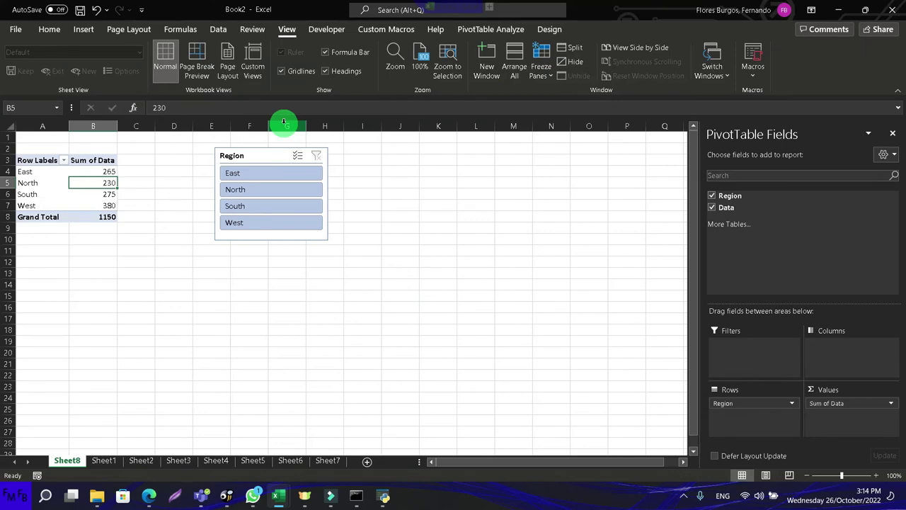
- Close the 'If Sh Is Sheet8 Then' block with End If in the SheetActivate handler
key(alt+Tab)
click(284, 124)
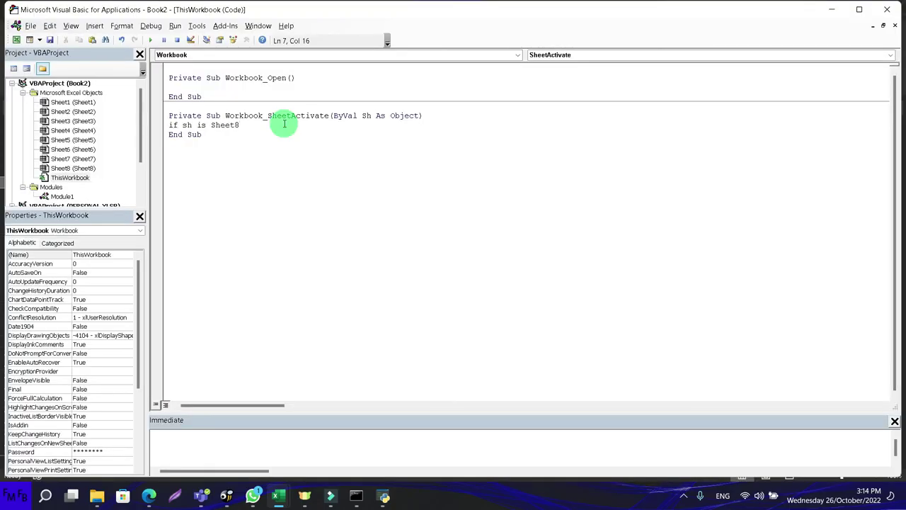
text(en)
key(Return)
key(Return)
text(endif)
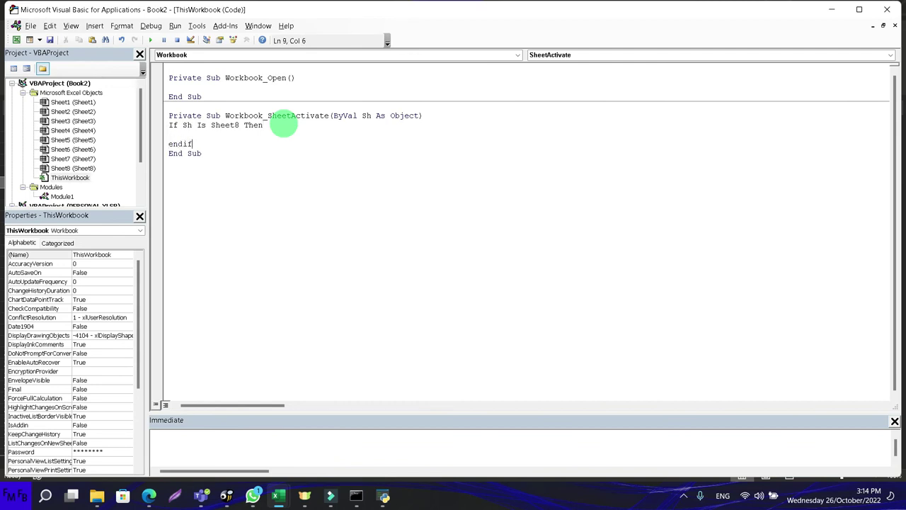
- Paste the PivotTables("PivotTable1").PivotCache.Refresh line inside the If block, replacing ActiveSheet with Sh
key(Up)
key(ctrl+v)
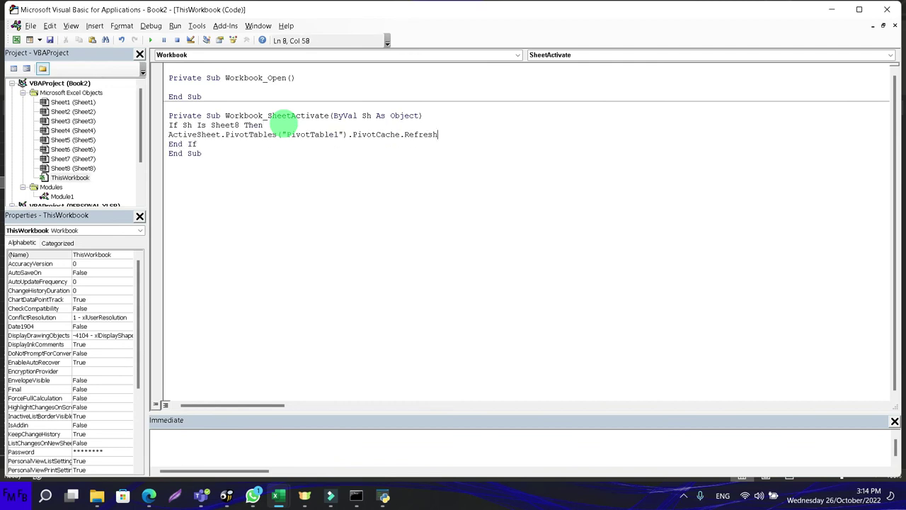
key(ctrl+shift+Left)
key(ctrl+shift+Left)
key(ctrl+shift+Left)
key(ctrl+shift+Left)
key(End)
key(Home)
key(ctrl+shift+Right)
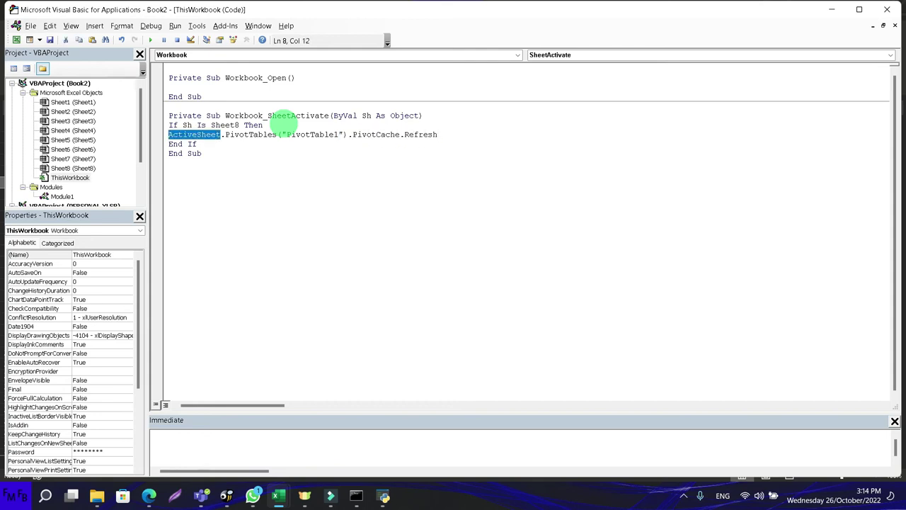
text(sh)
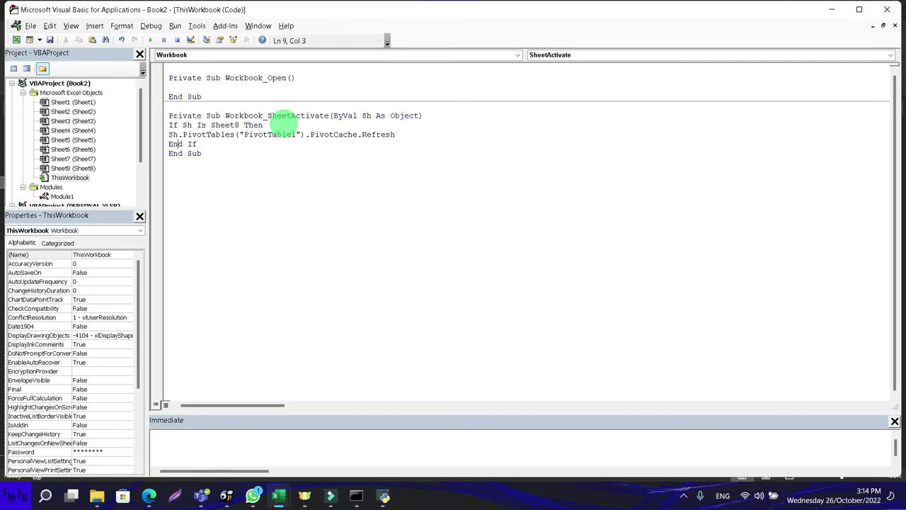
key(alt+Tab)
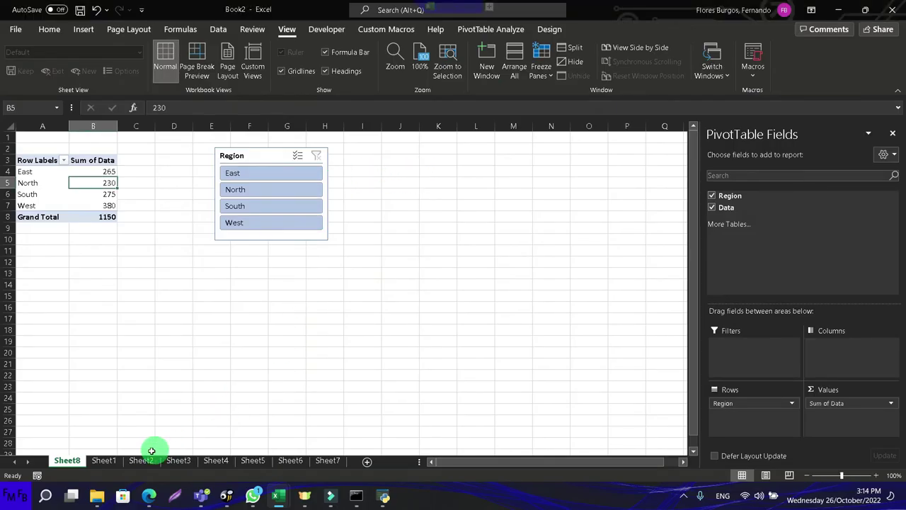
- On Sheet1, enter 1000 in B3, 2000 in B4 and 10000 in B5
click(119, 460)
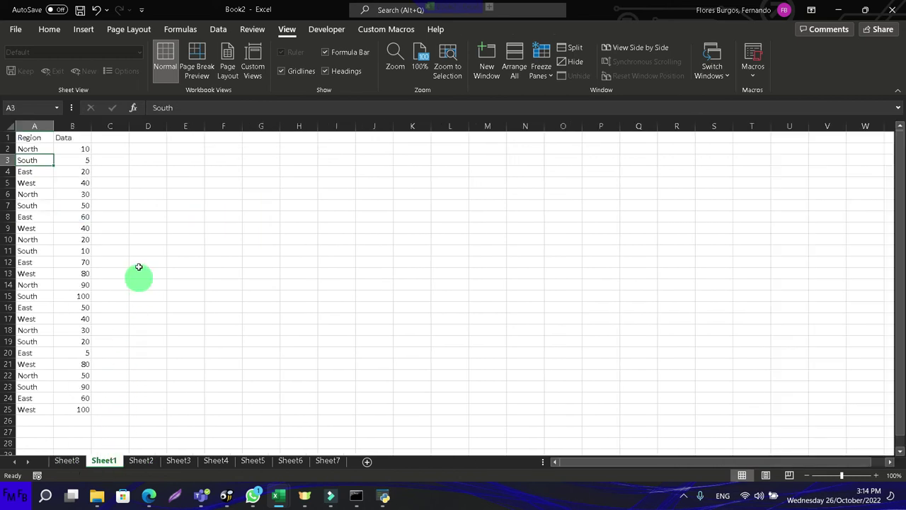
click(81, 163)
text(1)
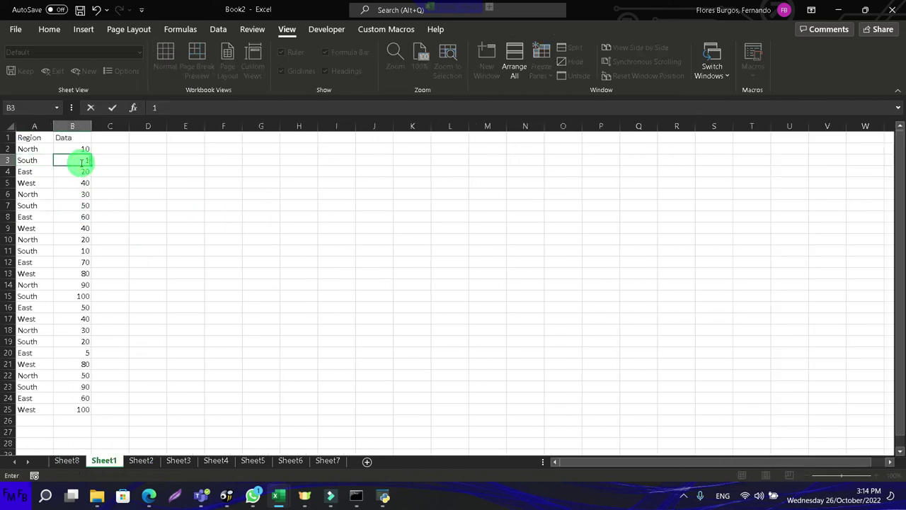
key(Return)
text(200)
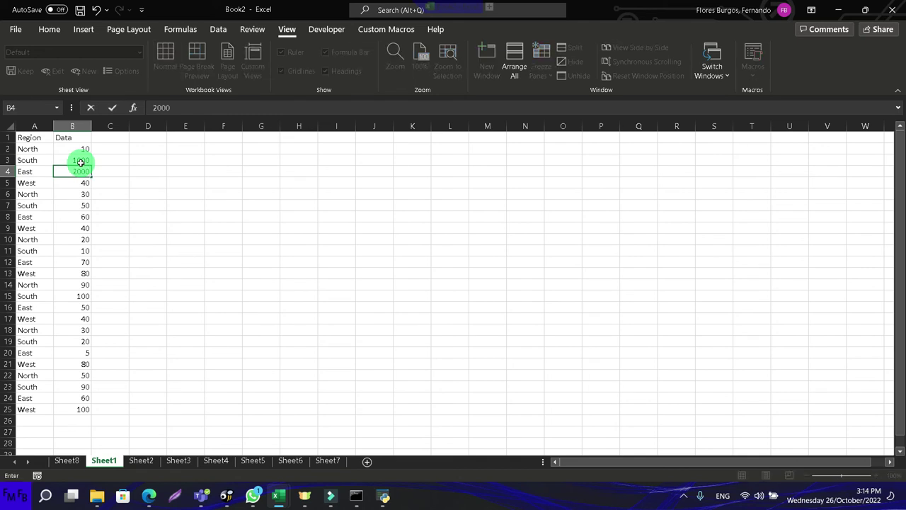
key(Return)
text(1000)
key(Return)
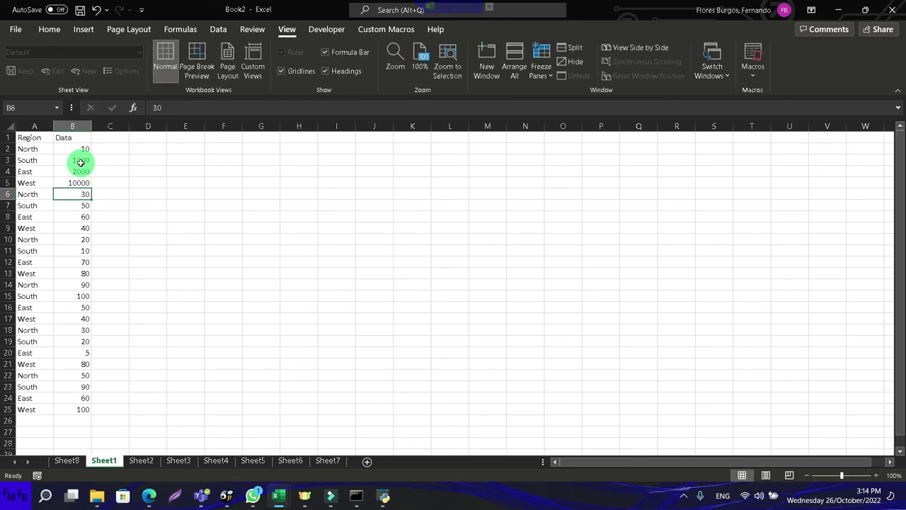
- Check the refreshed Sheet8 pivot and filter its Region slicer to East, North and South
click(66, 461)
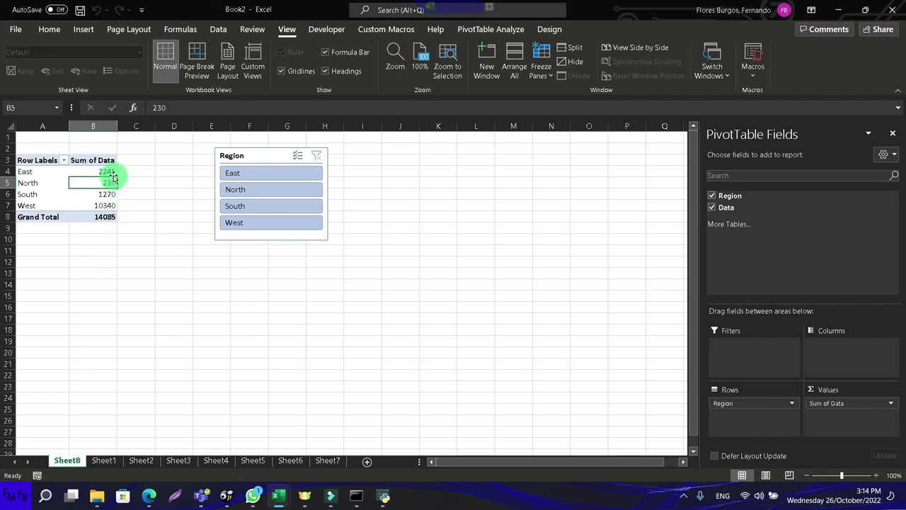
click(232, 223)
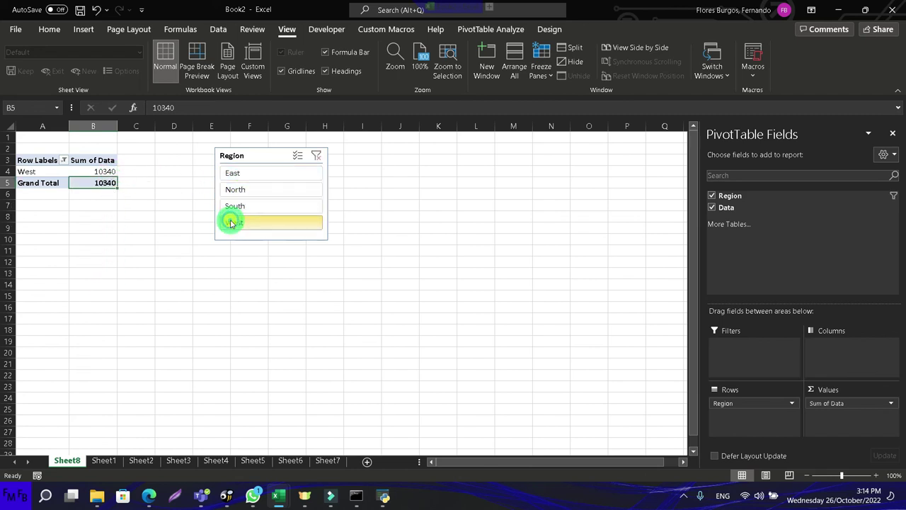
click(237, 206)
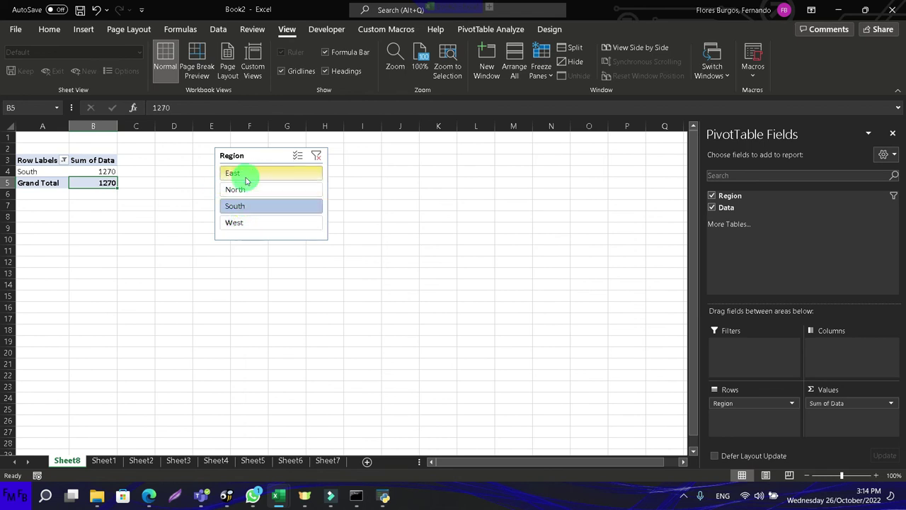
shift+click(246, 181)
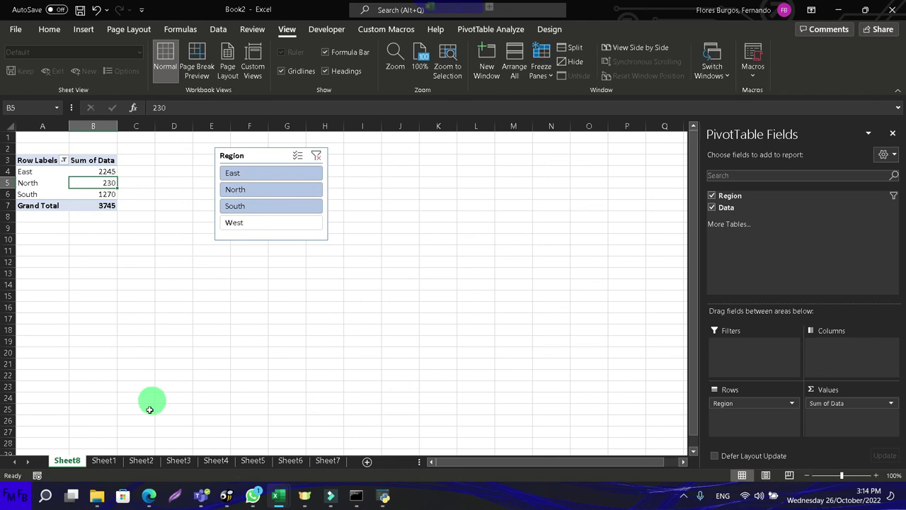
click(106, 460)
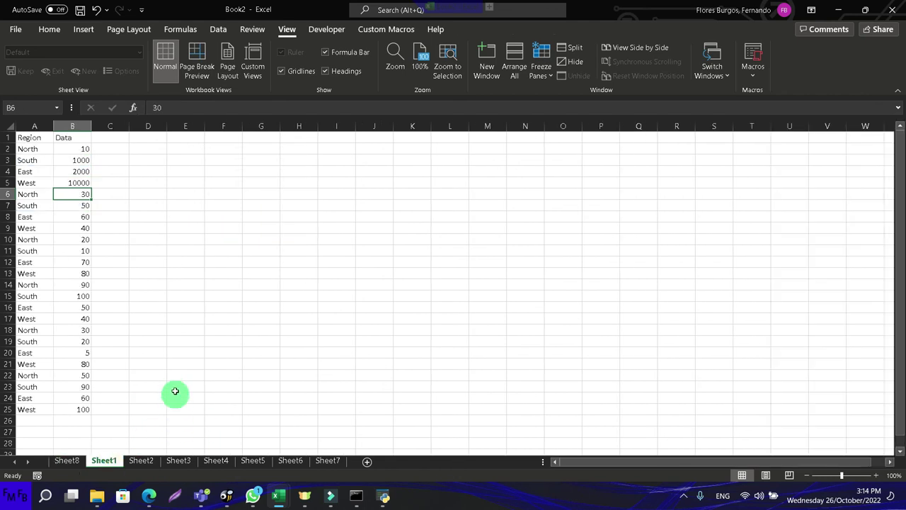
- Change Sheet1's West value in B9 from 40 to 300000, then view the Sheet8 pivot
click(85, 225)
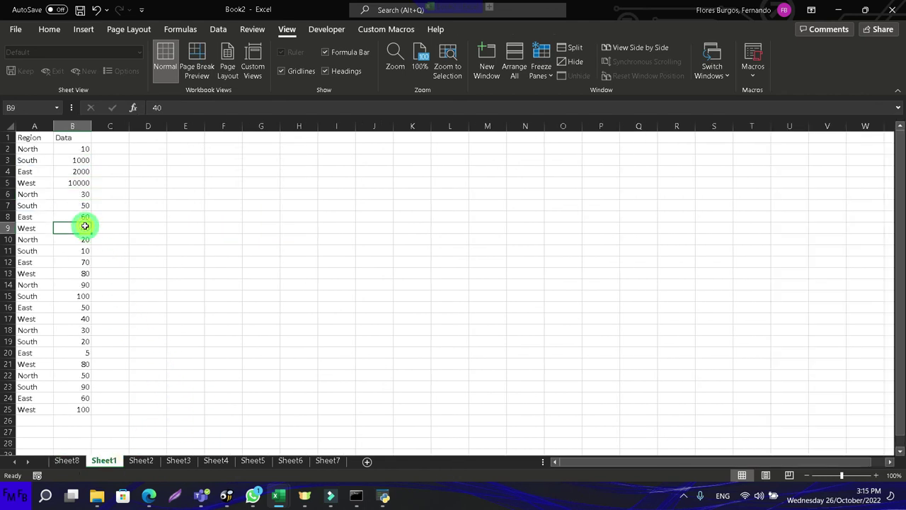
text(300000)
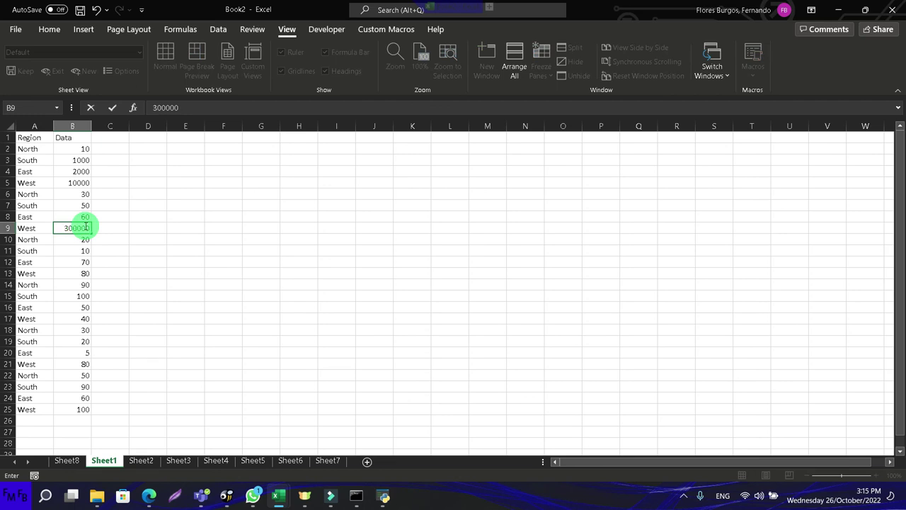
key(Return)
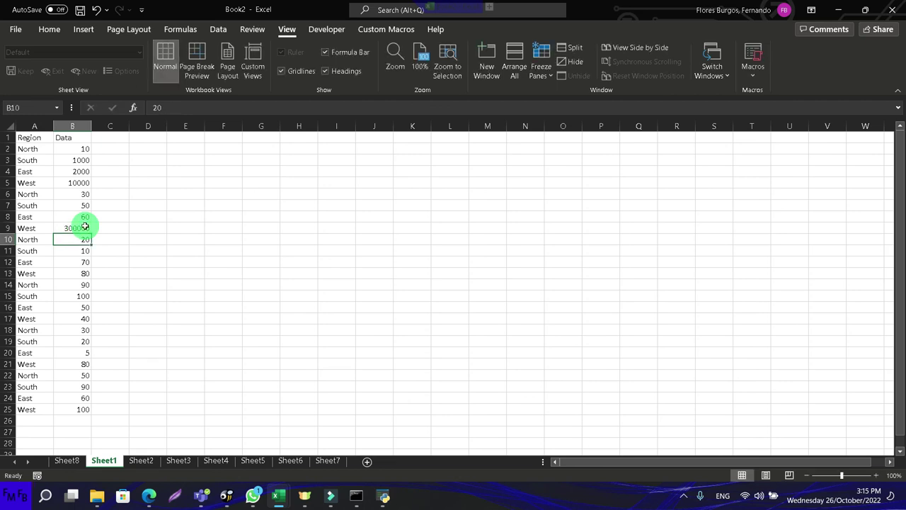
drag(39, 228, 65, 229)
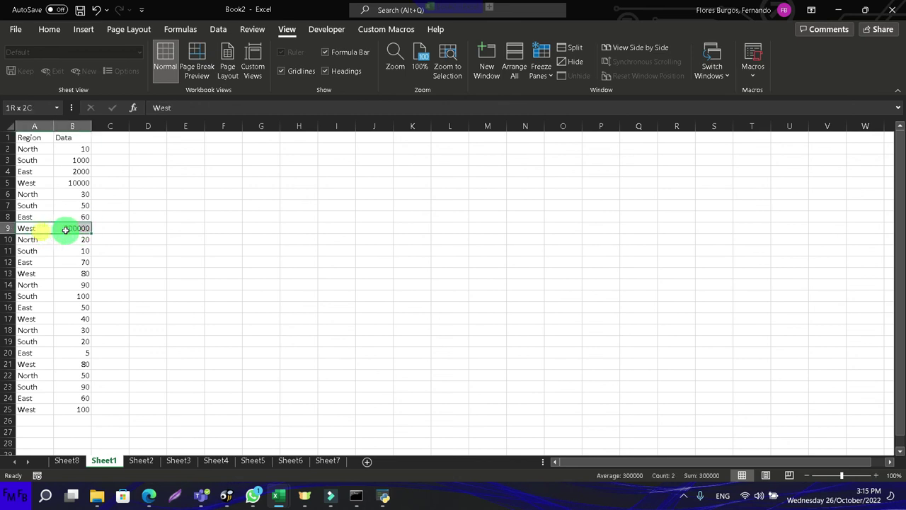
click(79, 461)
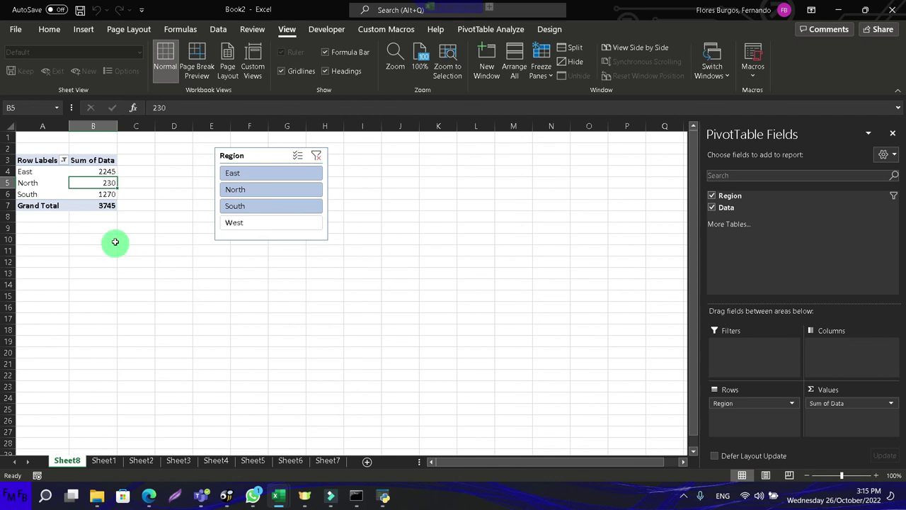
- Select all four regions in the slicer, showing West at 310300 and Grand Total 314045
click(221, 225)
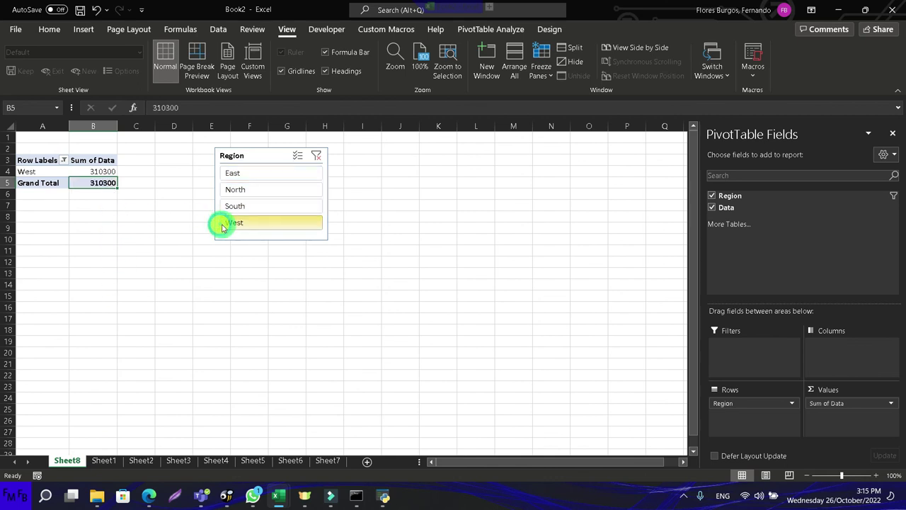
shift+click(253, 176)
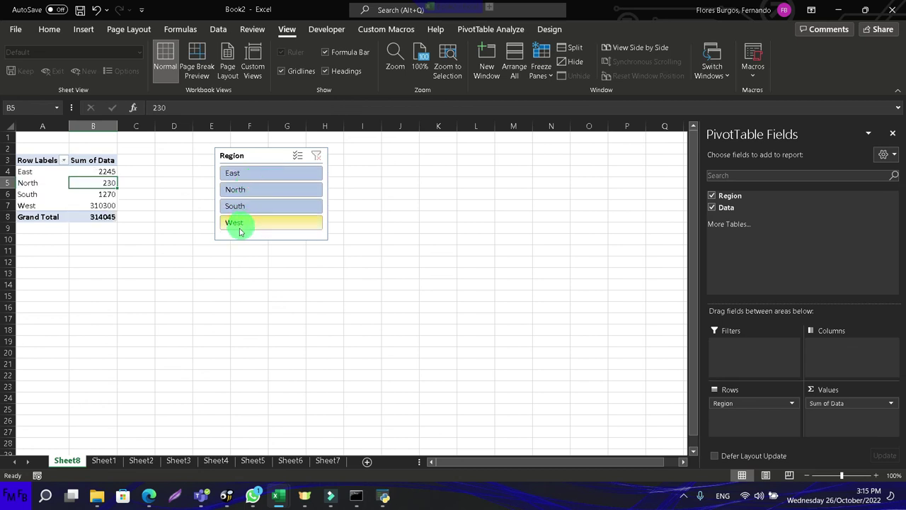